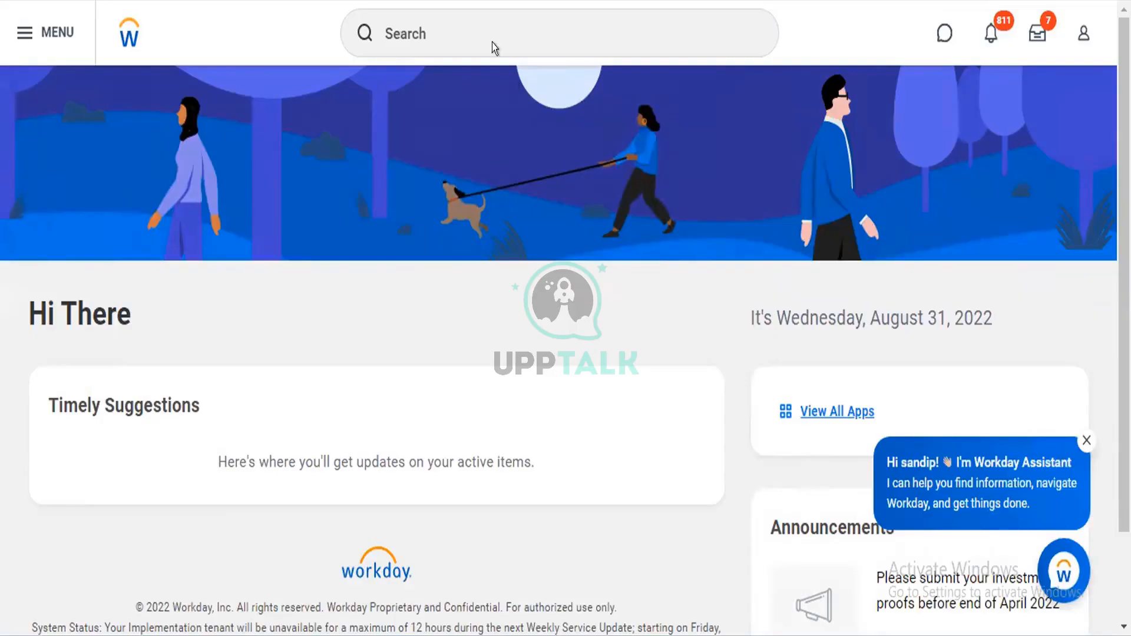
Search for "maintain skill" and open the Maintain Skills report
left_click(489, 21)
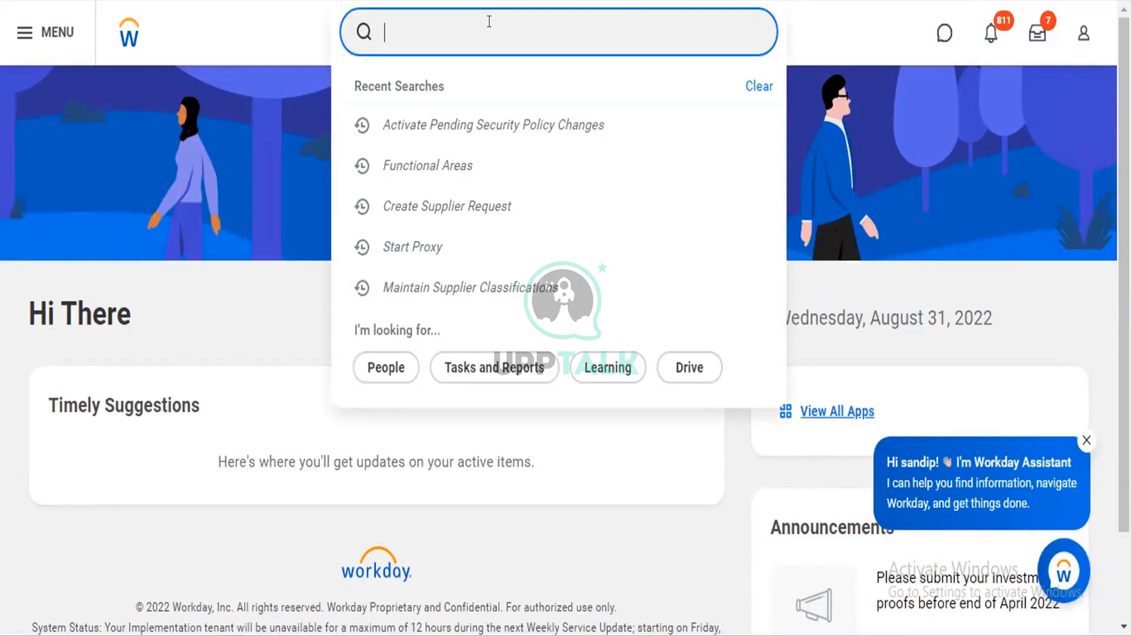
type("maintain s")
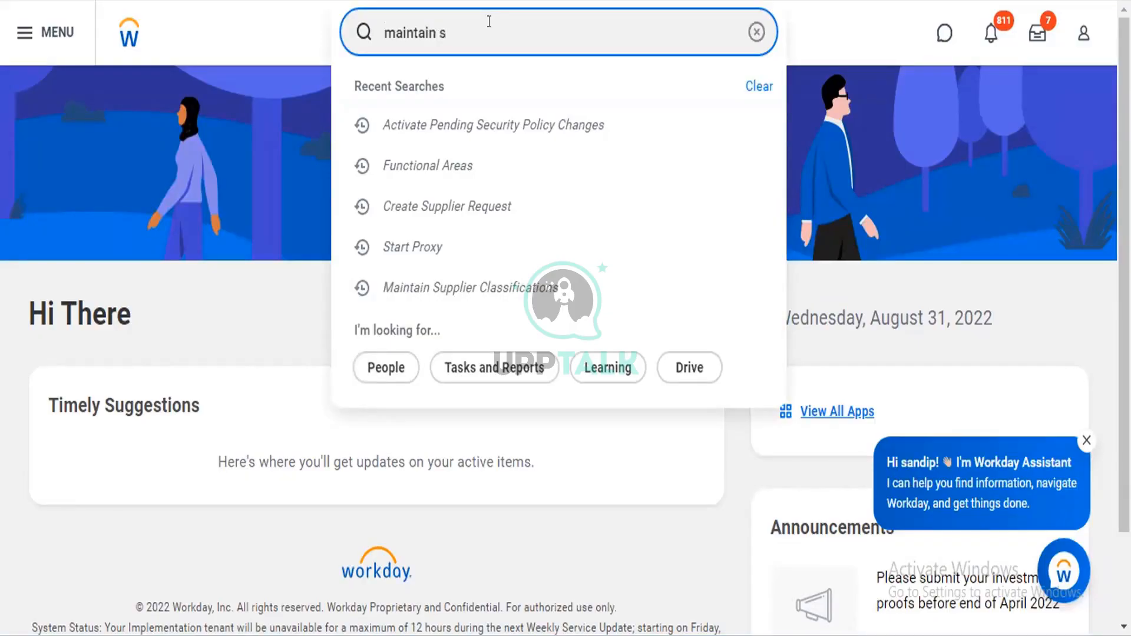
type("kill")
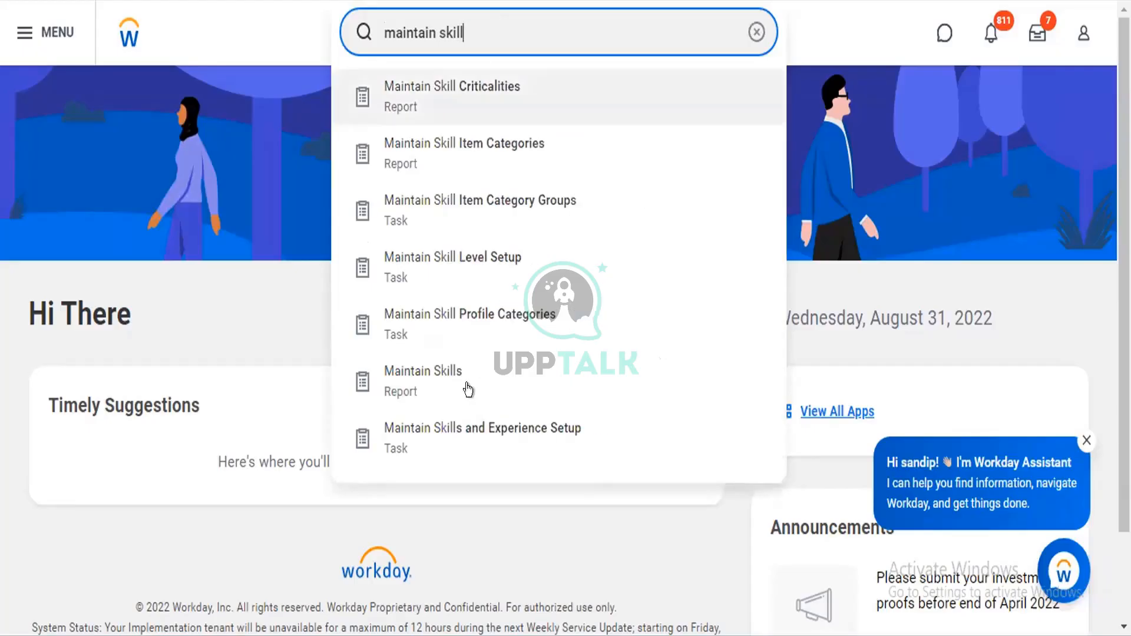
left_click(468, 387)
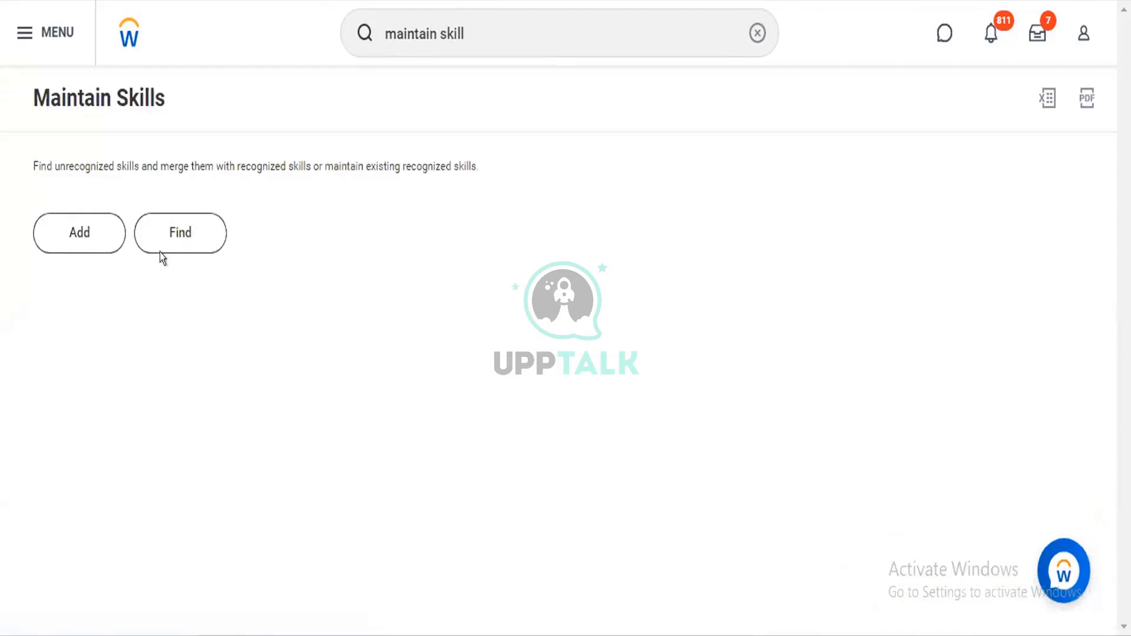
left_click(103, 235)
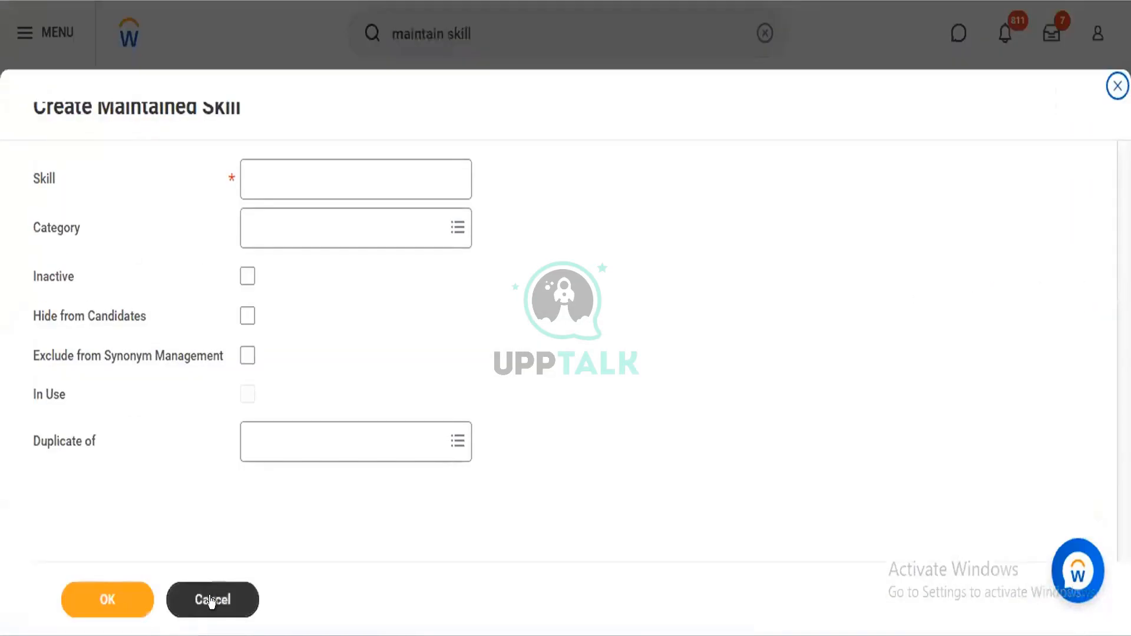
left_click(211, 600)
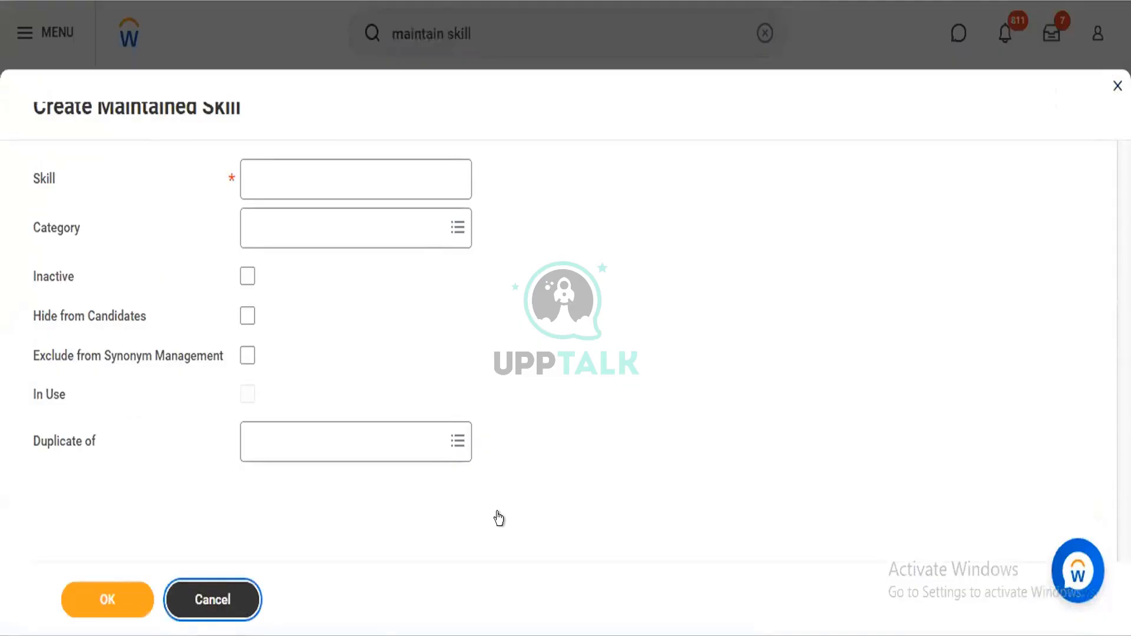
left_click(186, 612)
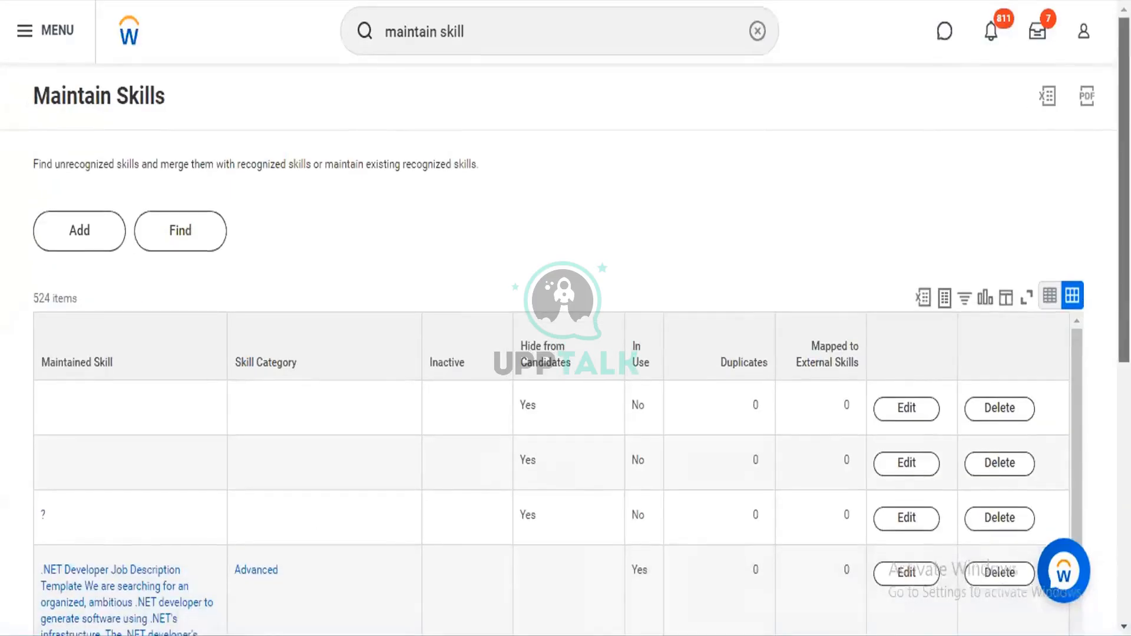
Examine the maintained skills table, including each skill's category and its Inactive, Hide from Candidates and In Use columns
scroll(566, 353, "down", 4)
left_click_drag(1125, 399, 1124, 409)
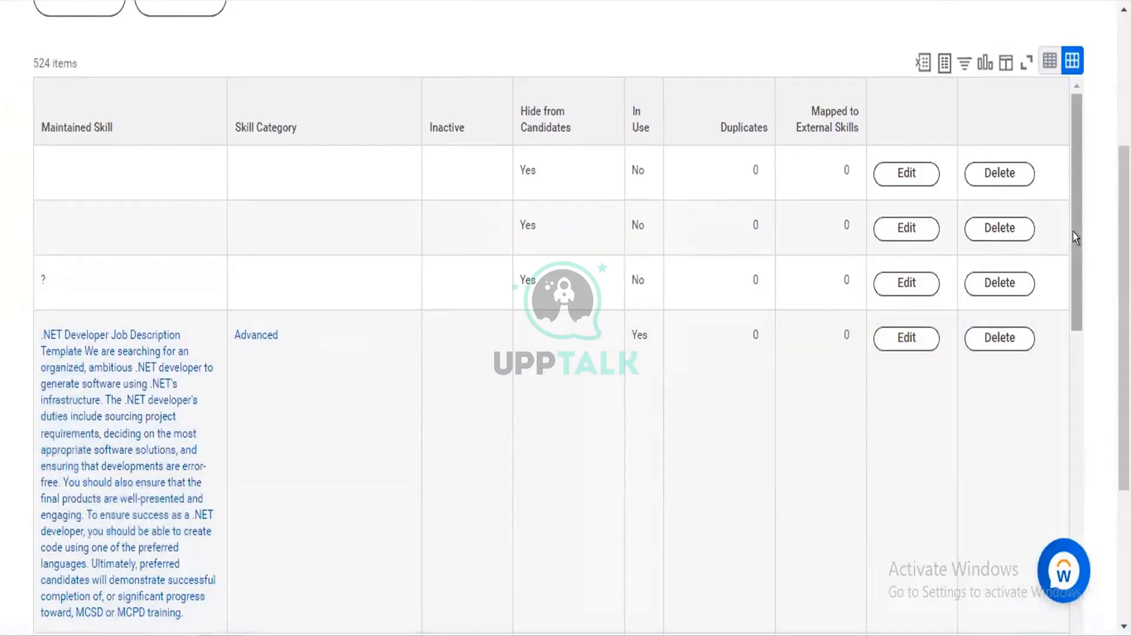
left_click_drag(1074, 232, 1071, 341)
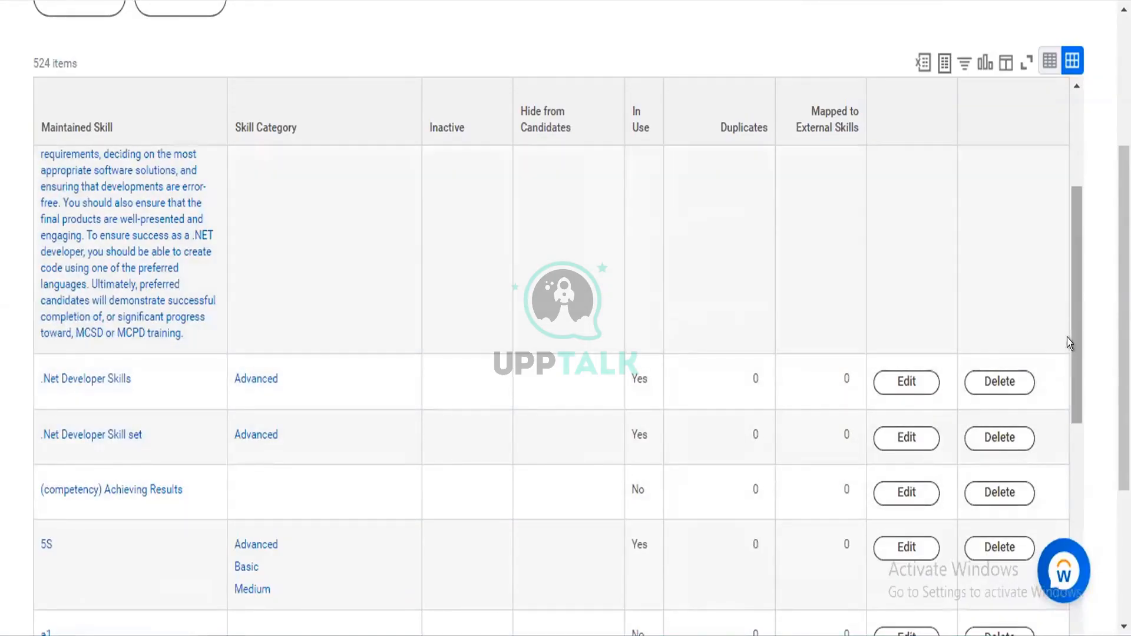
left_click_drag(1070, 344, 1071, 374)
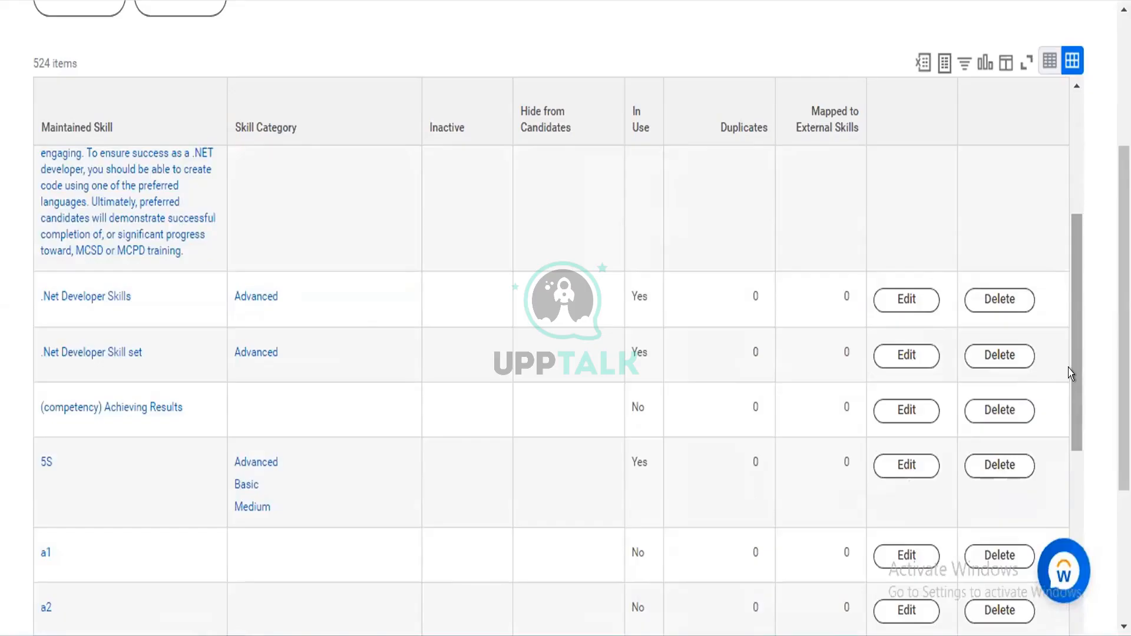
left_click_drag(1071, 374, 1073, 504)
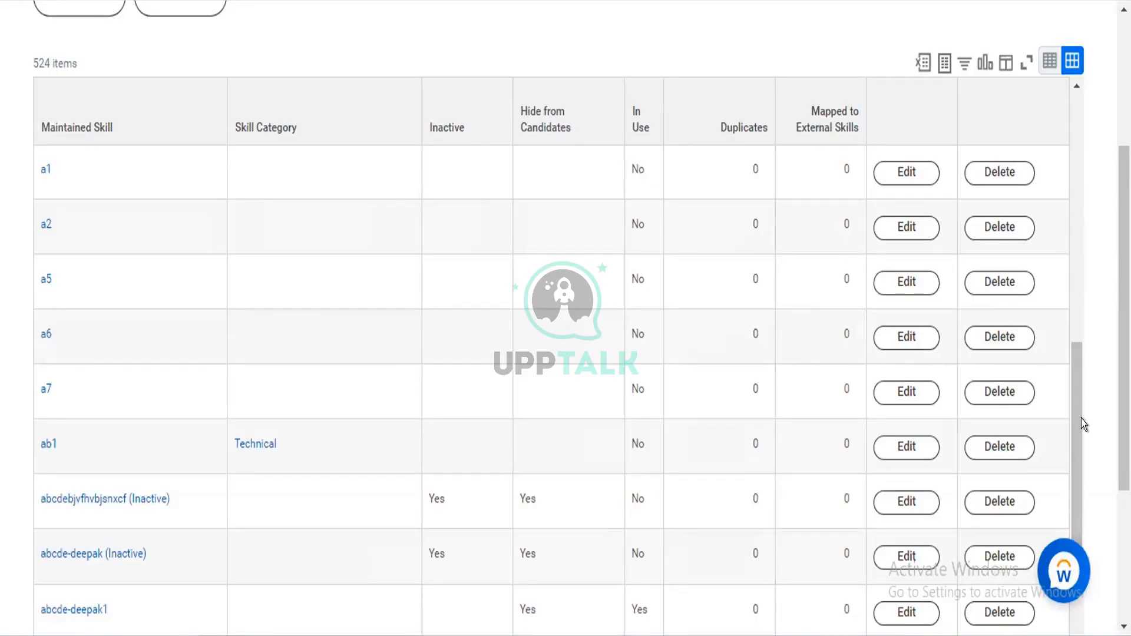
left_click(1073, 241)
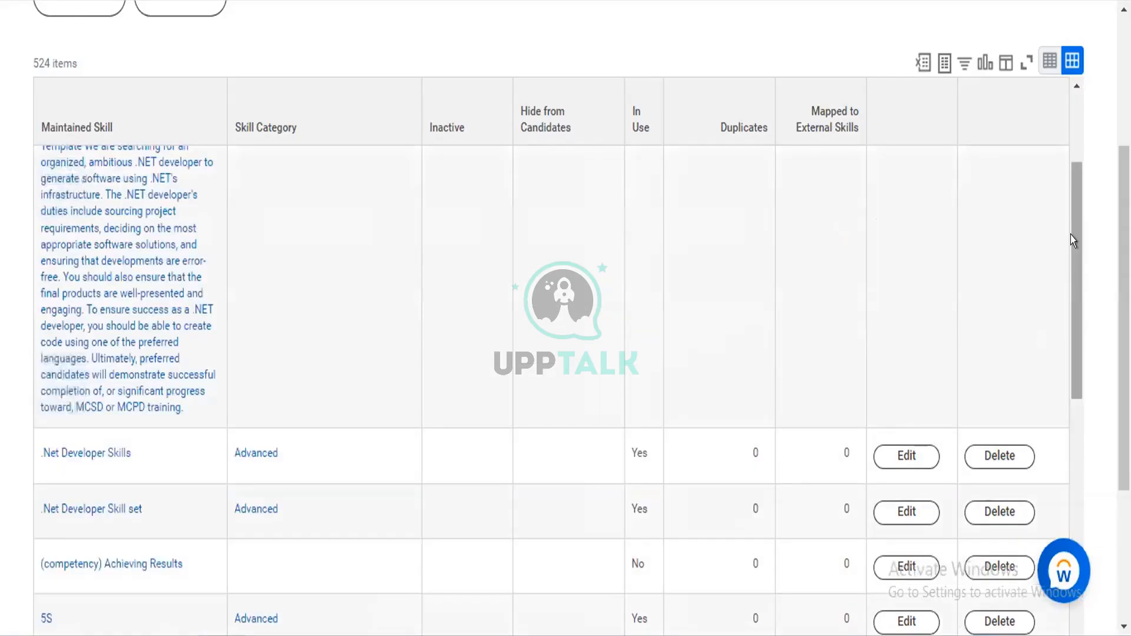
scroll(555, 488, "up", 2)
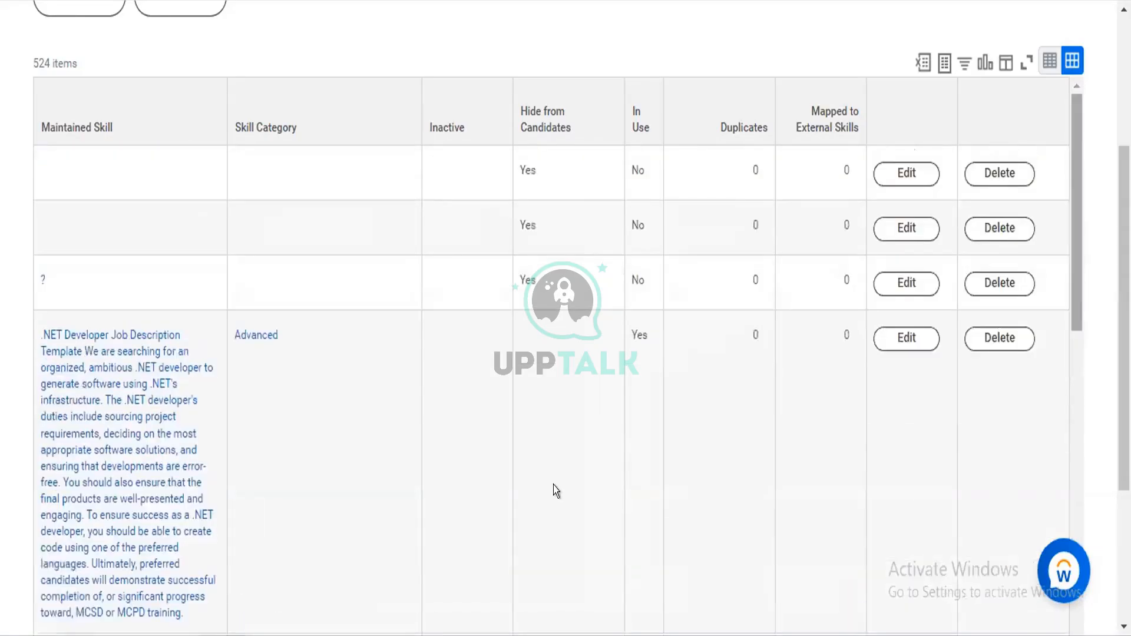
scroll(1007, 265, "up", 2)
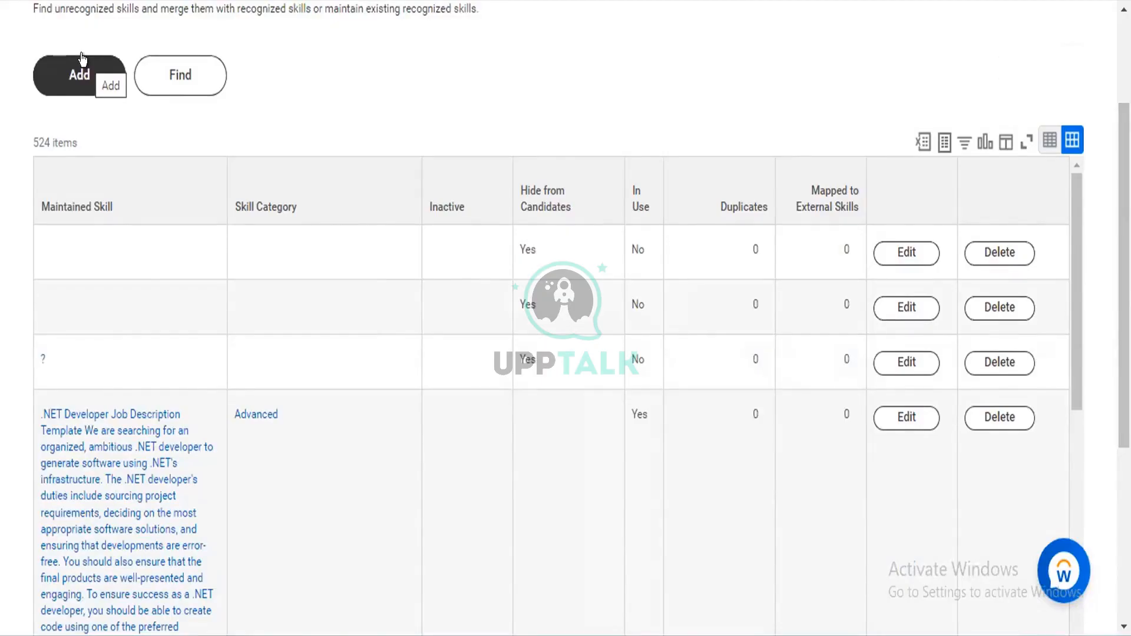
Start adding a maintained skill and name it German Language
left_click(82, 60)
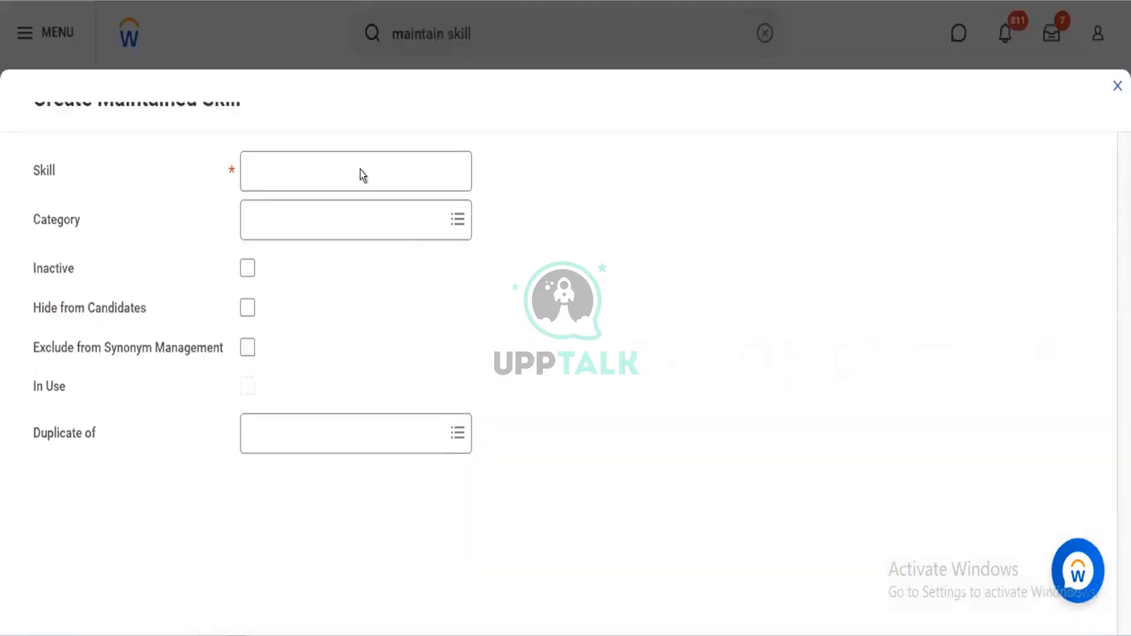
left_click(327, 179)
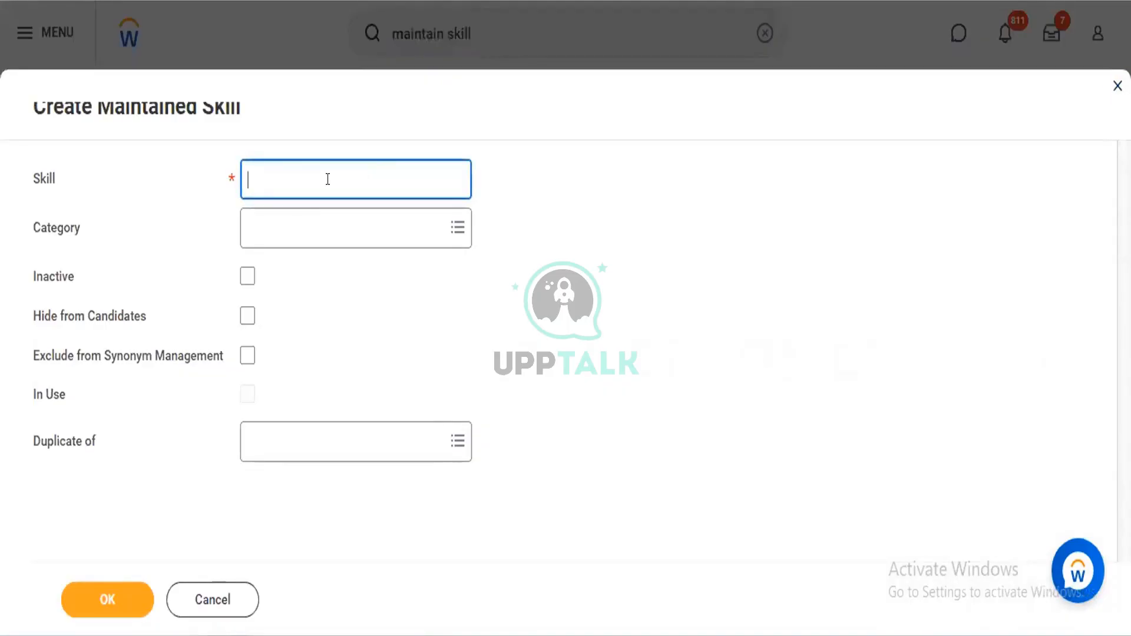
type("Analy")
key("BackSpace")
key("BackSpace")
key("BackSpace")
key("BackSpace")
key("BackSpace")
type("Communicati")
key("BackSpace")
key("BackSpace")
key("BackSpace")
key("BackSpace")
key("BackSpace")
key("BackSpace")
key("BackSpace")
key("BackSpace")
key("BackSpace")
key("BackSpace")
key("BackSpace")
type("Geramn K")
key("BackSpace")
key("BackSpace")
key("BackSpace")
key("BackSpace")
key("BackSpace")
type("man Languagae")
key("BackSpace")
type("e")
Assign the Advanced category to the German Language skill and check the options offered for Duplicate of
left_click(357, 216)
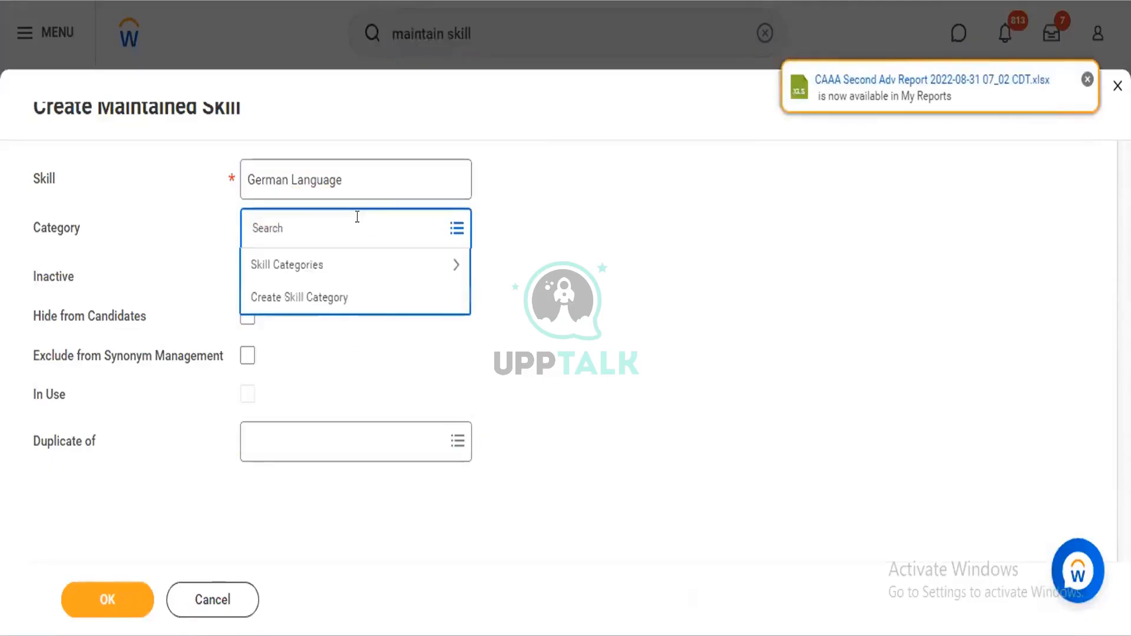
left_click(327, 267)
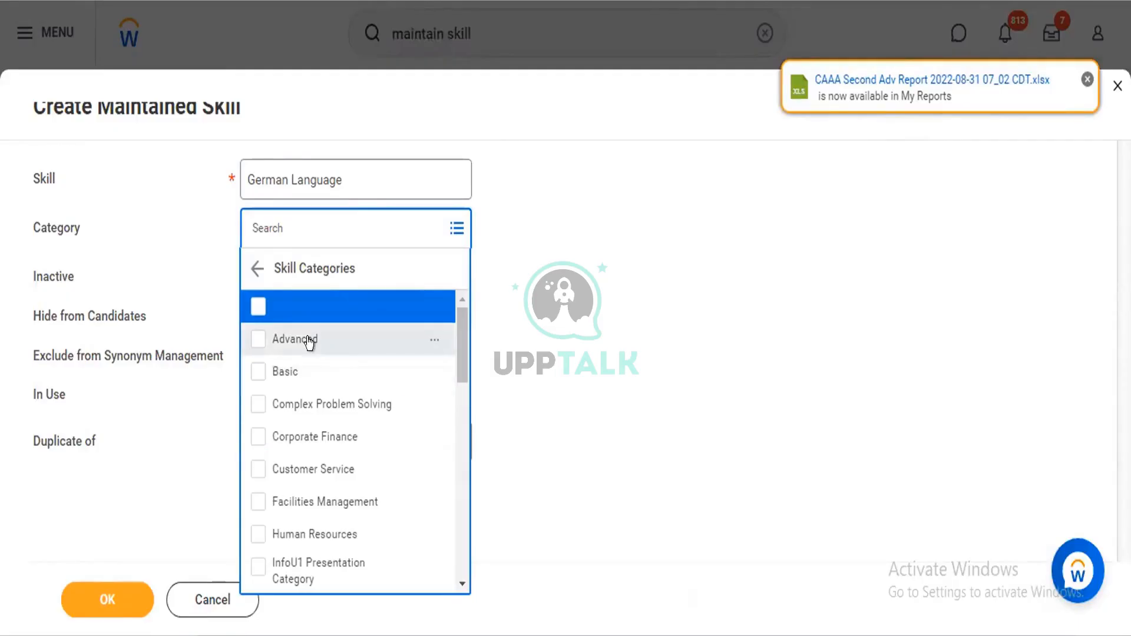
left_click(309, 343)
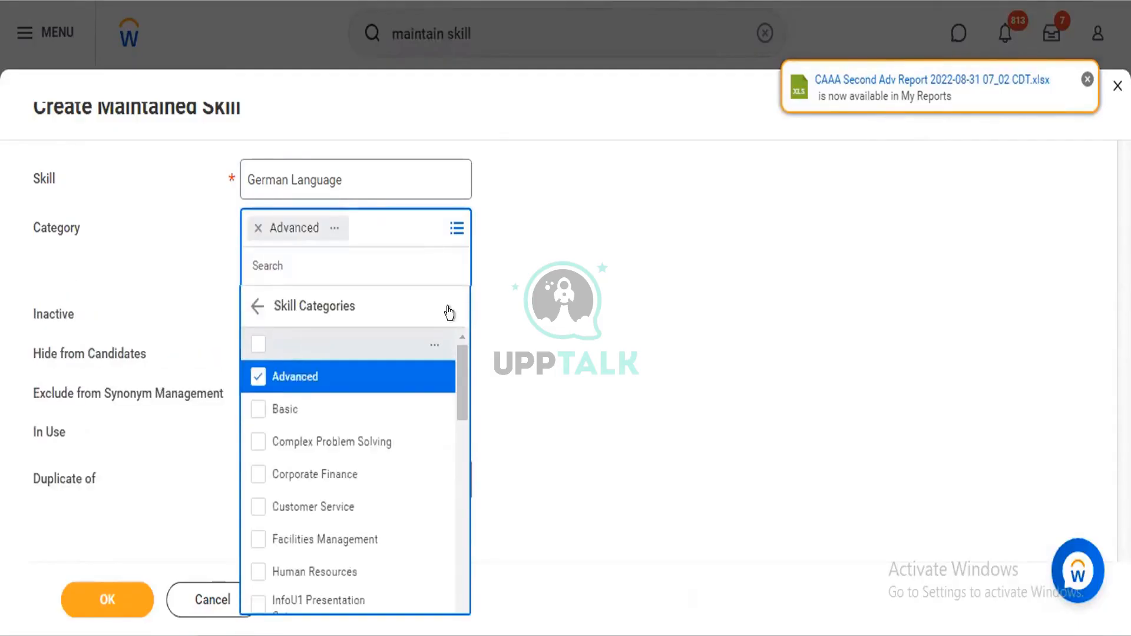
left_click(607, 273)
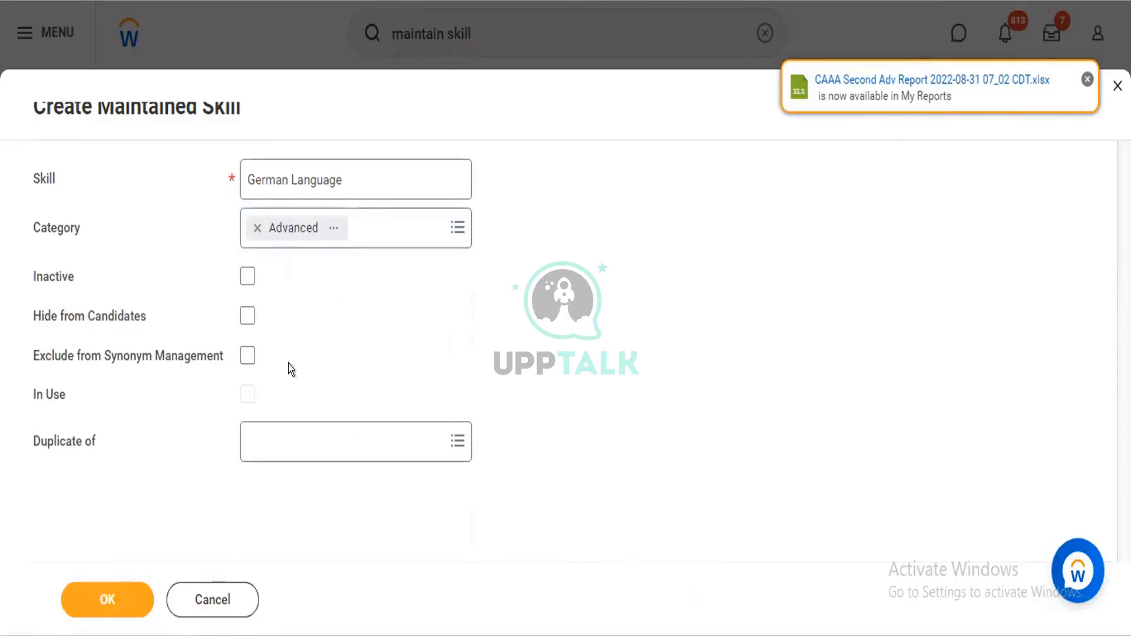
left_click(262, 431)
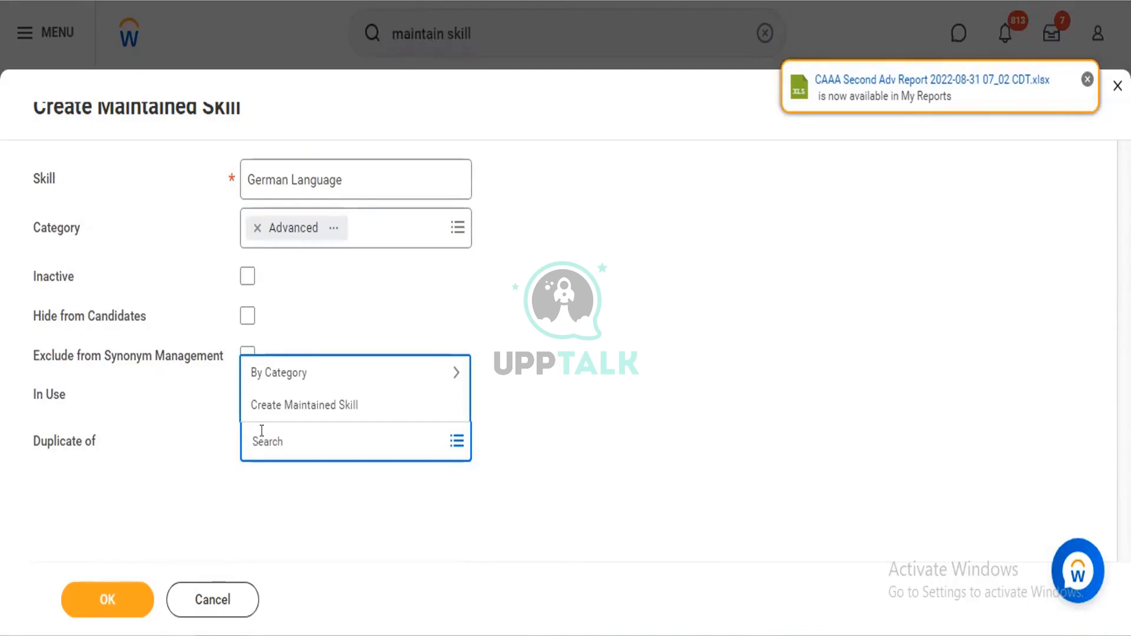
left_click(493, 287)
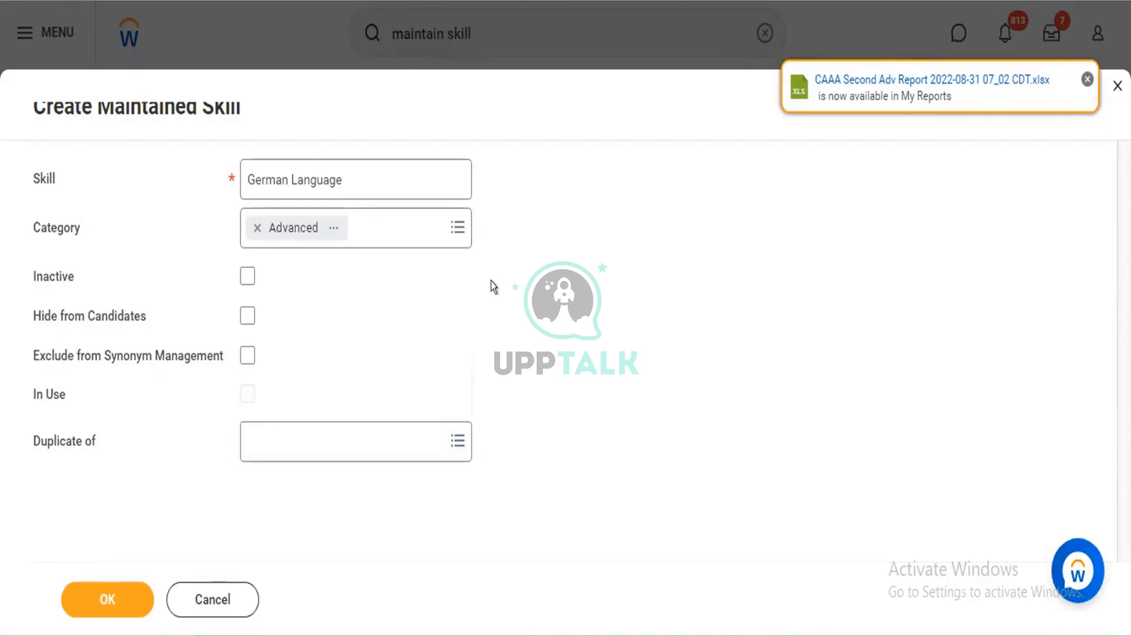
View the Create Skill Category form for the skill's category, and cancel both it and the new maintained skill
left_click(384, 226)
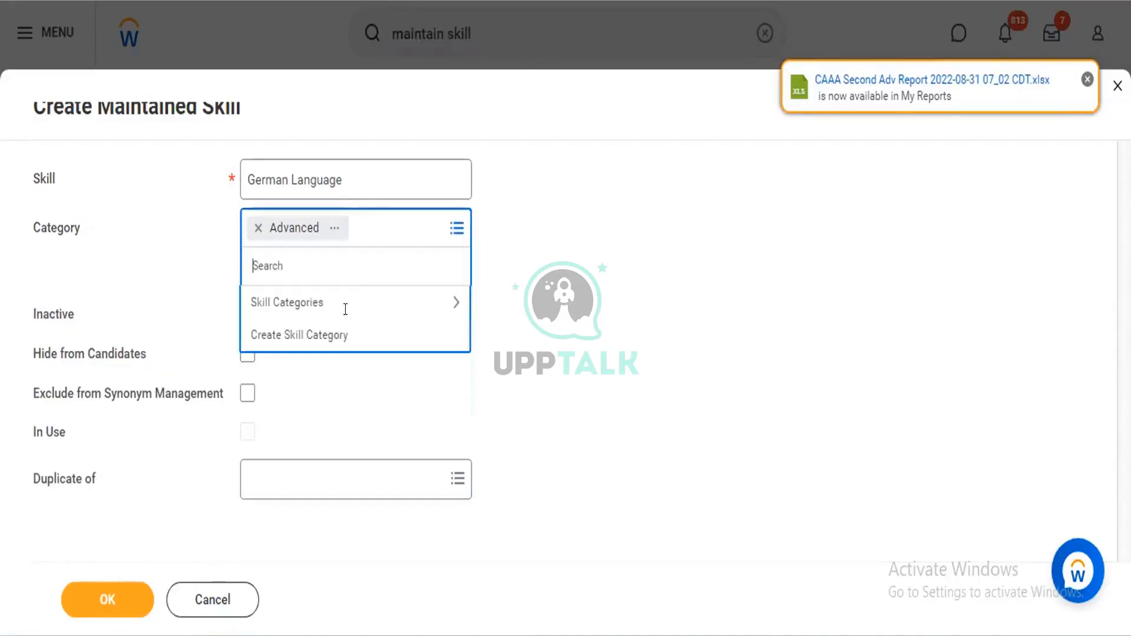
left_click(345, 336)
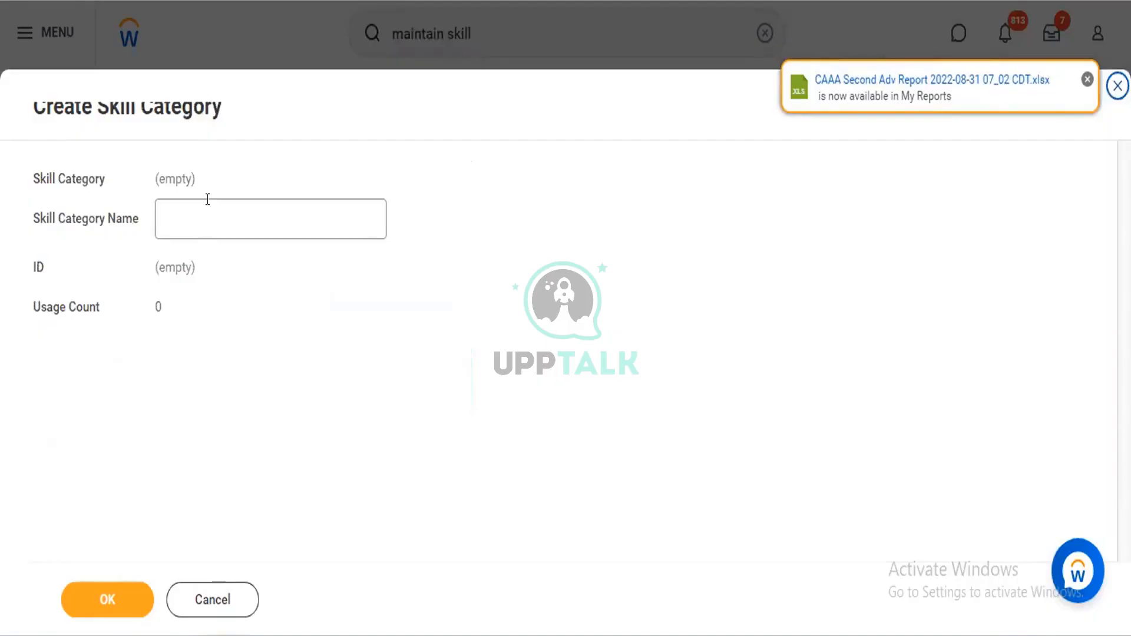
left_click(207, 201)
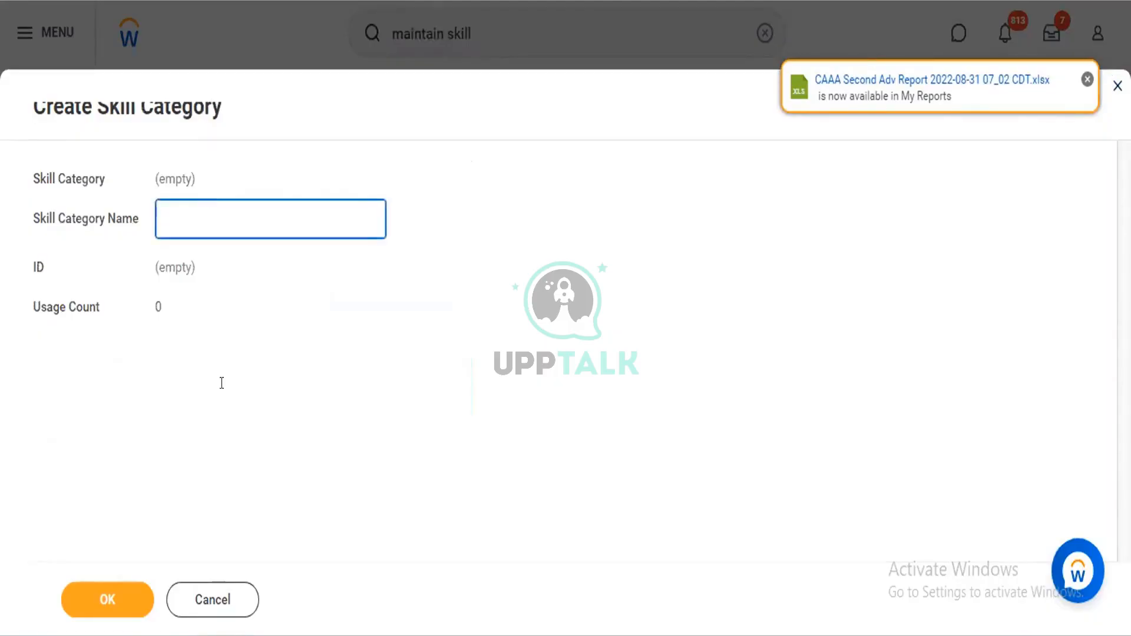
left_click(224, 599)
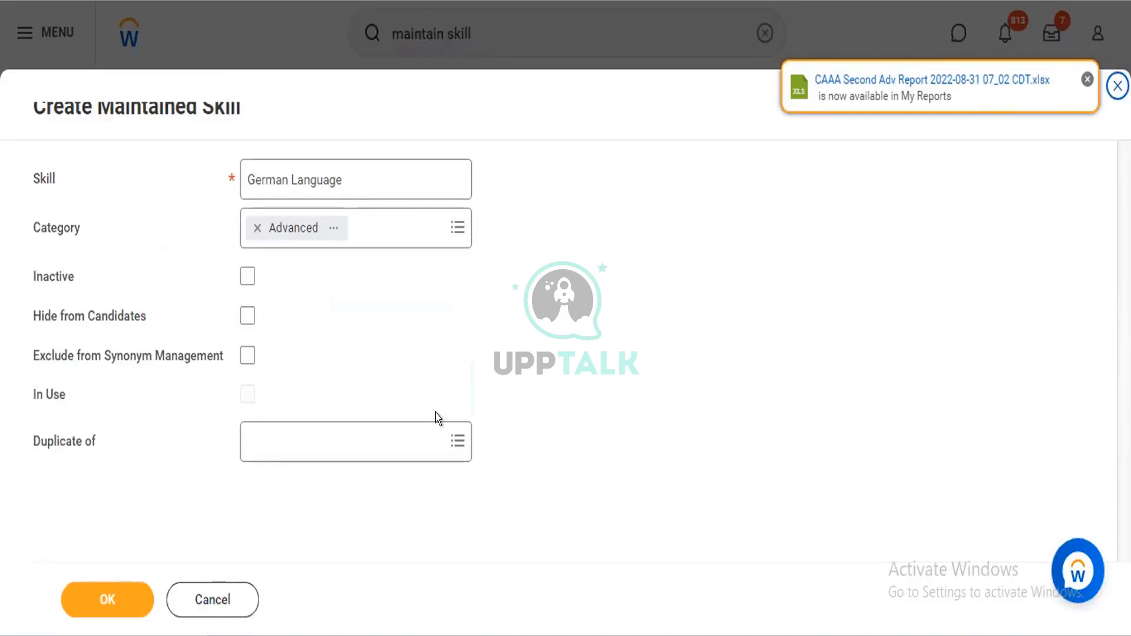
left_click(214, 601)
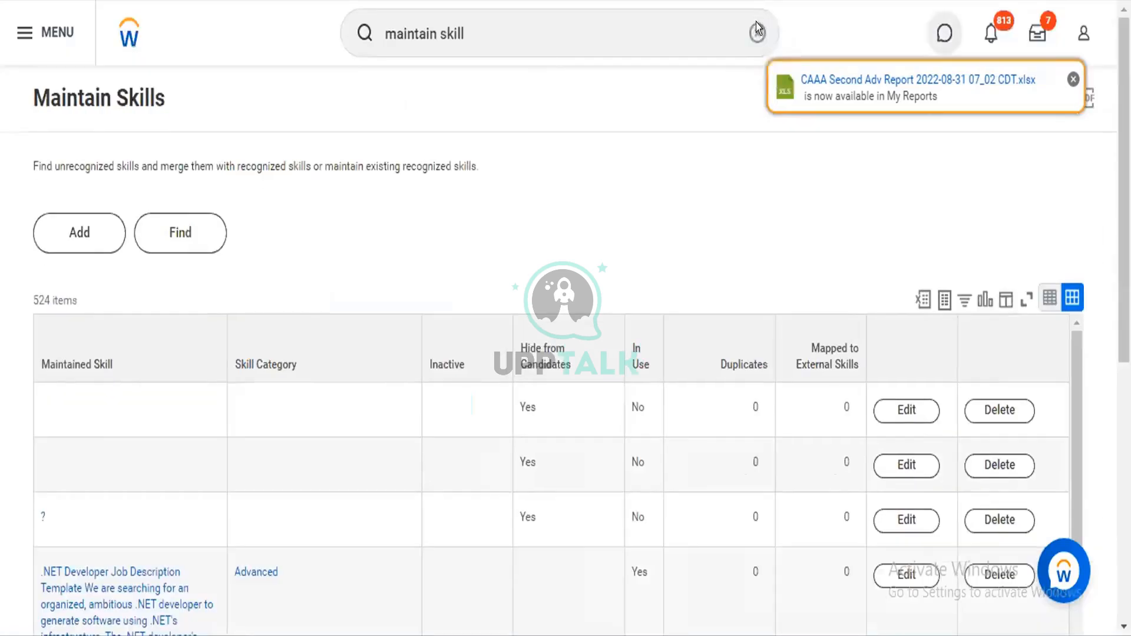
Run the "maintain skill" search again, list all matching tasks and reports, and open Maintain Skills and Experience Setup
left_click(543, 25)
key("Return")
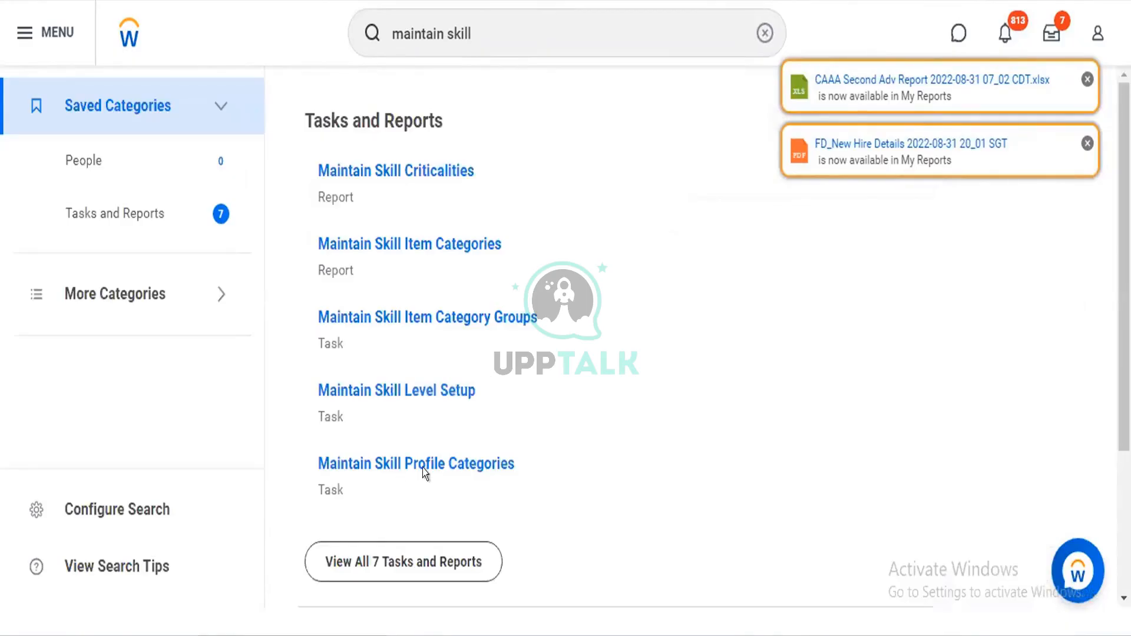
left_click(410, 566)
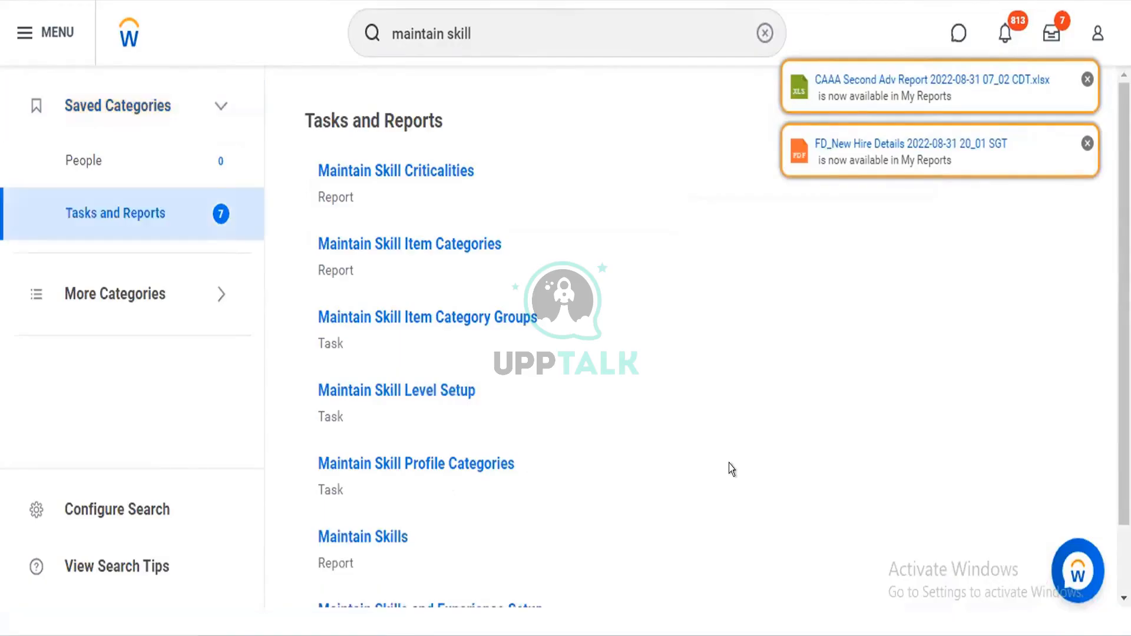
scroll(1084, 349, "down", 2)
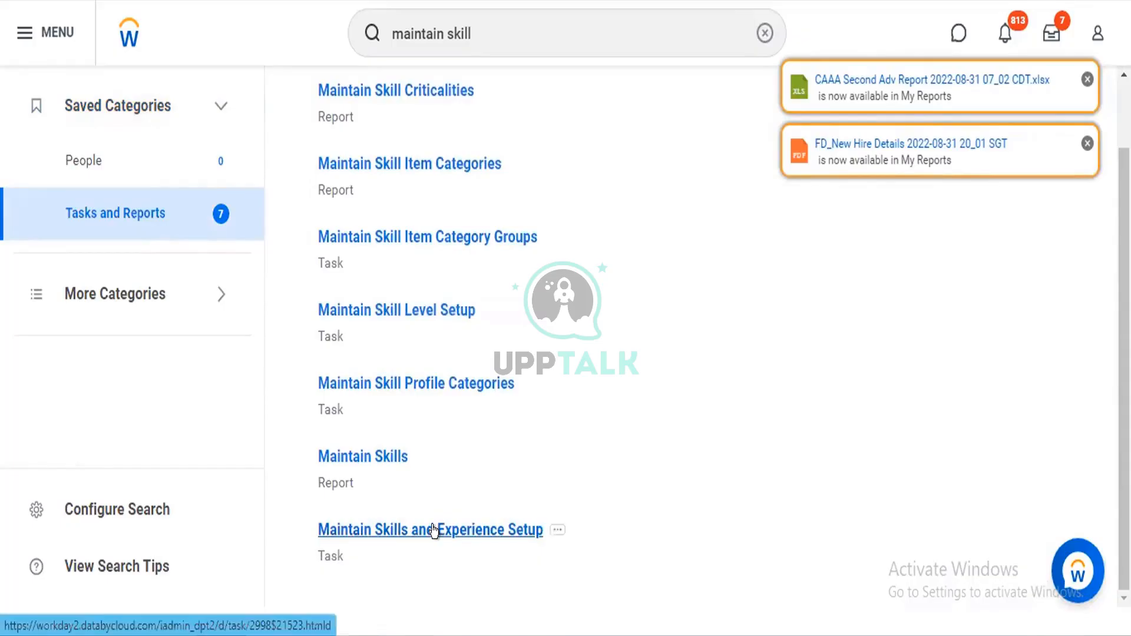
left_click(433, 530)
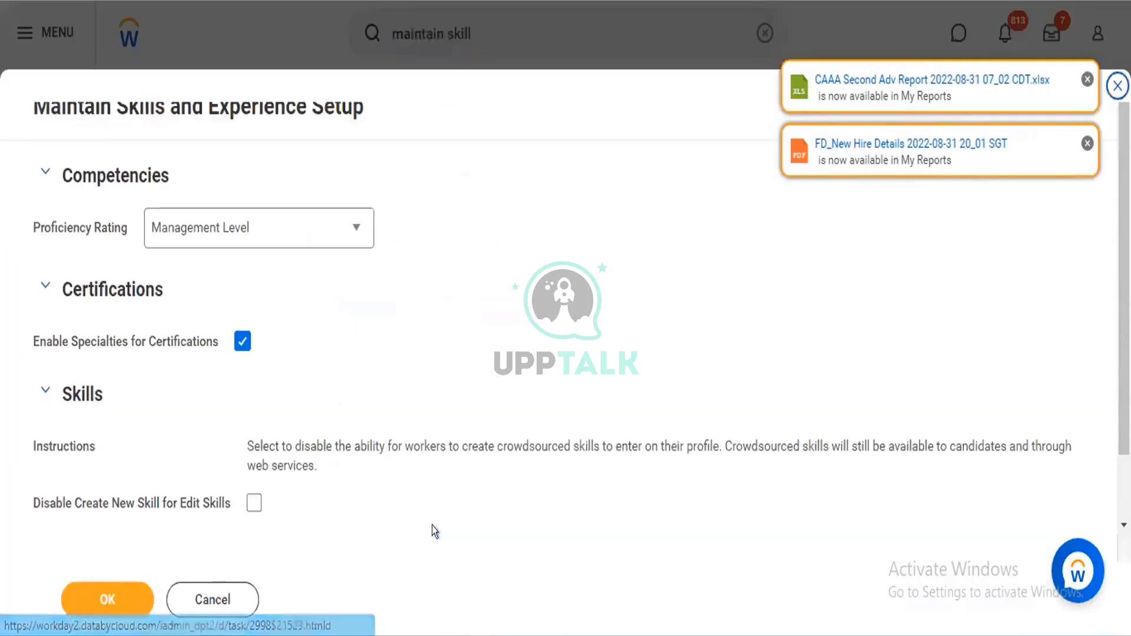
Examine the Proficiency Rating choices and the Certifications and Skills settings in the skills and experience setup
left_click(293, 229)
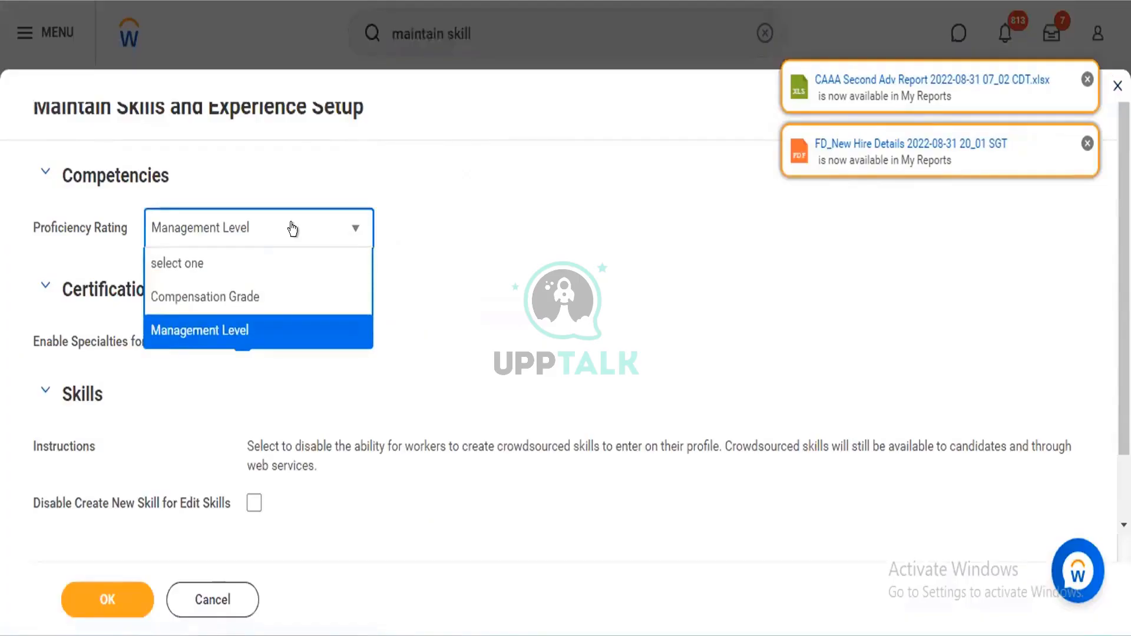
left_click(292, 229)
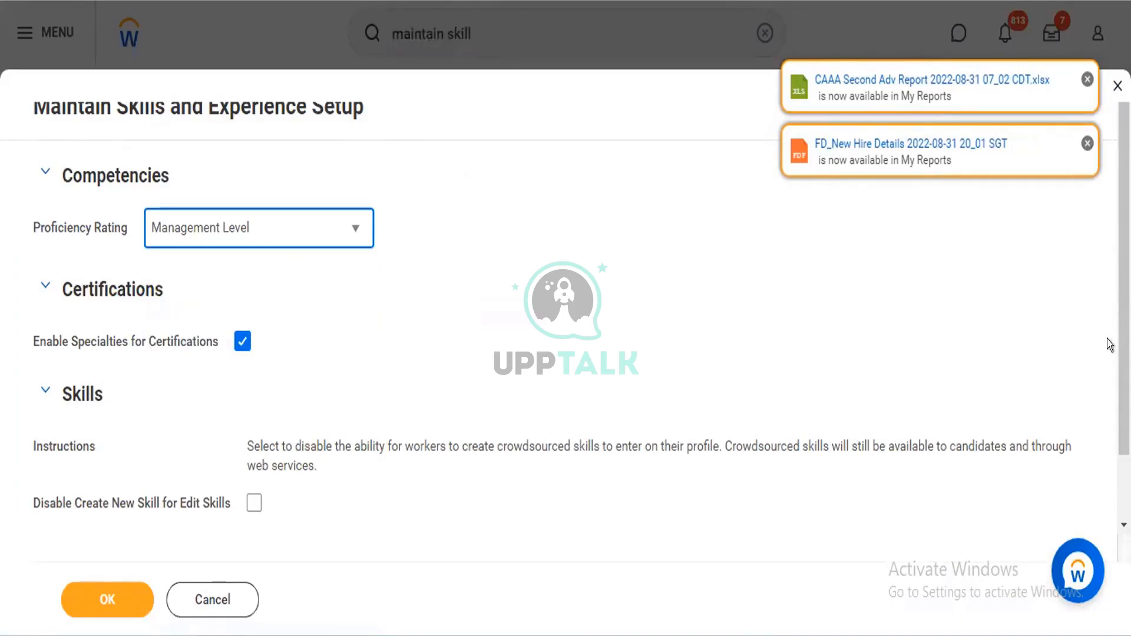
scroll(1124, 295, "down", 2)
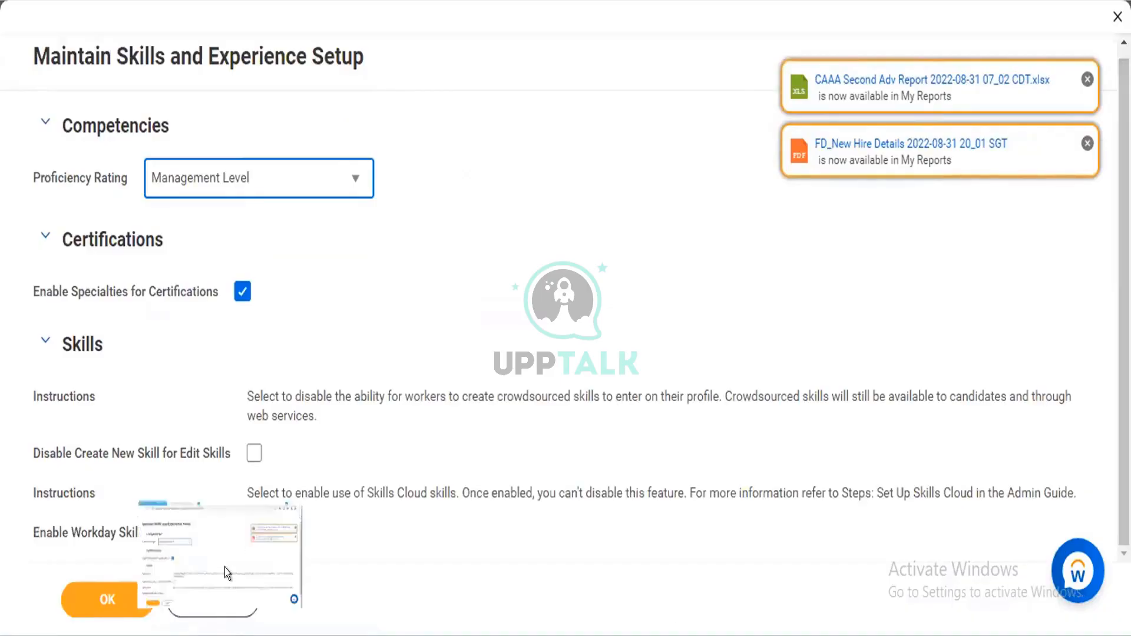
left_click(447, 311)
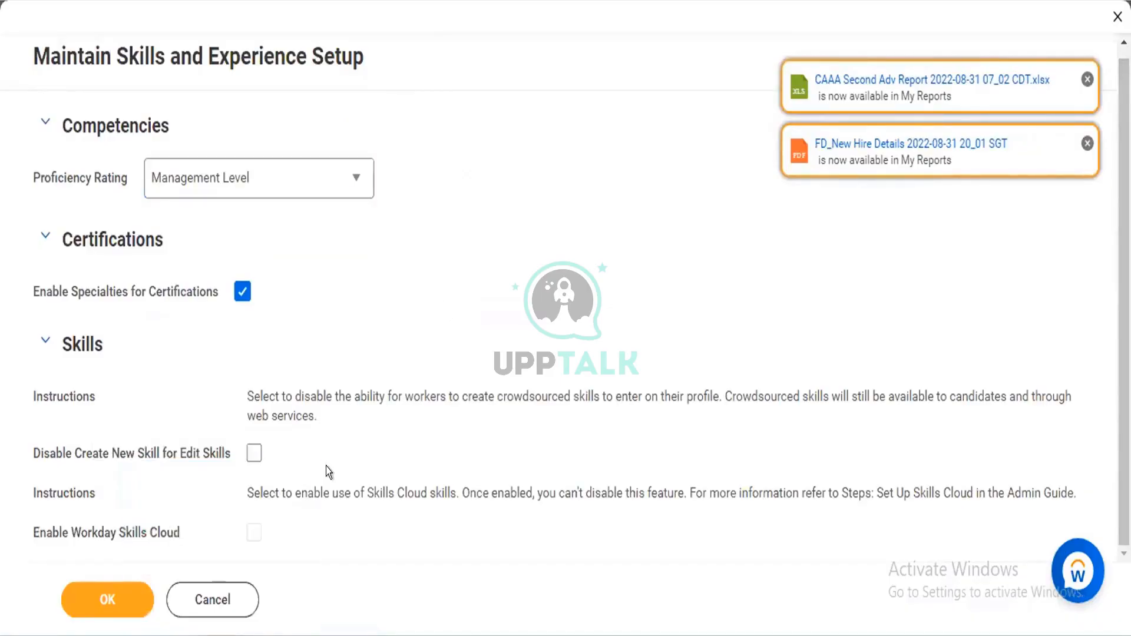
Cancel the skills and experience setup and open the Maintain Skill Level Setup task from the "maintain skill" results
left_click(236, 585)
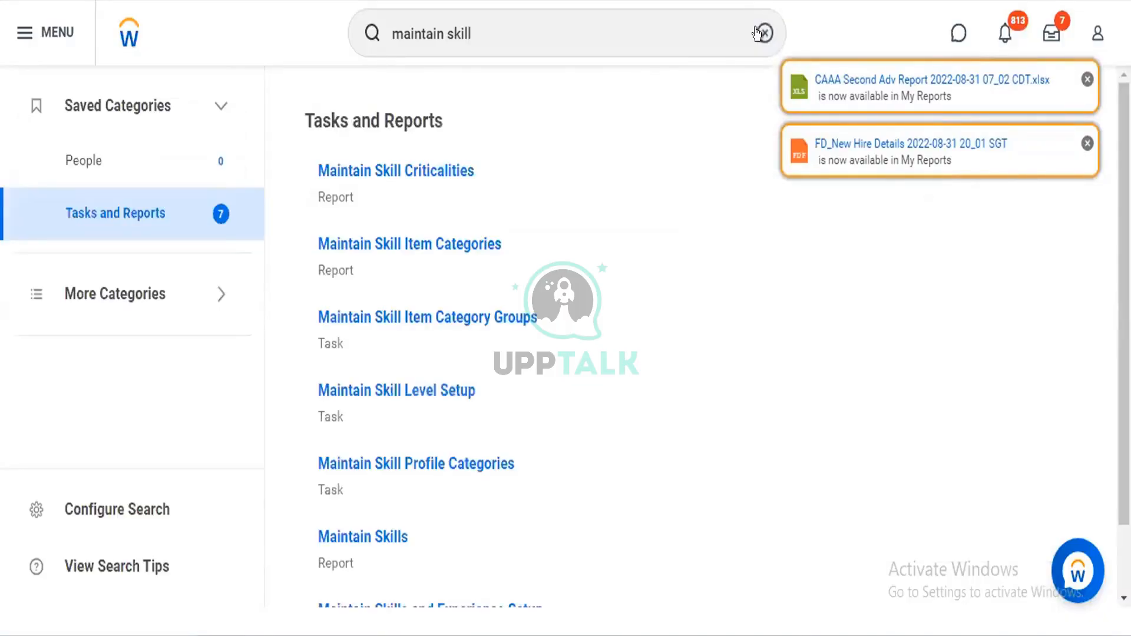
left_click(760, 32)
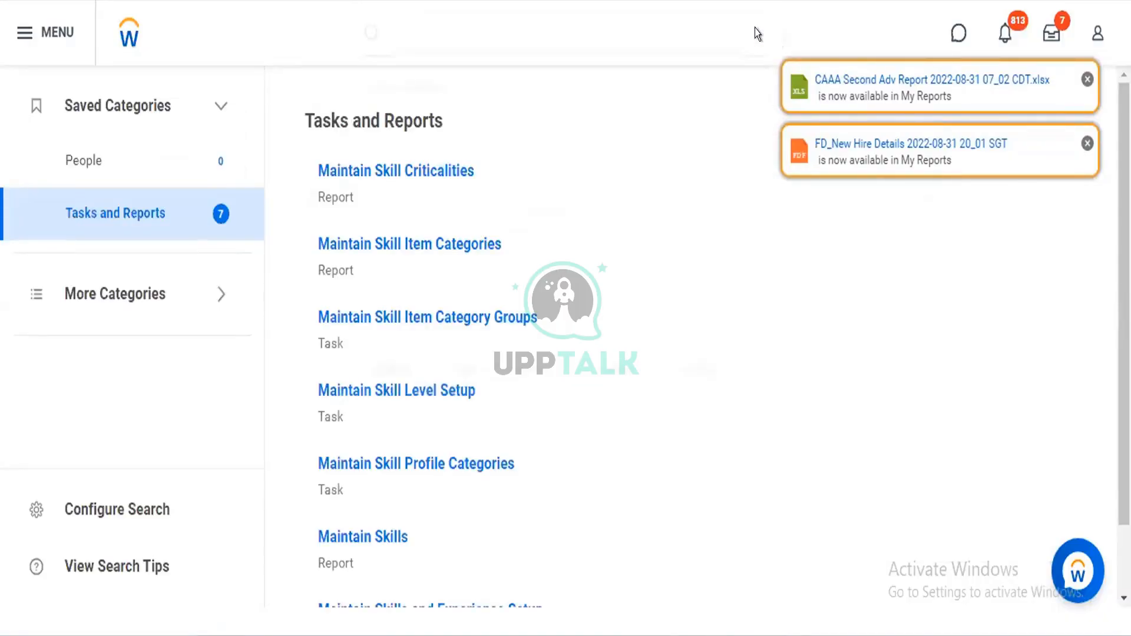
left_click(264, 43)
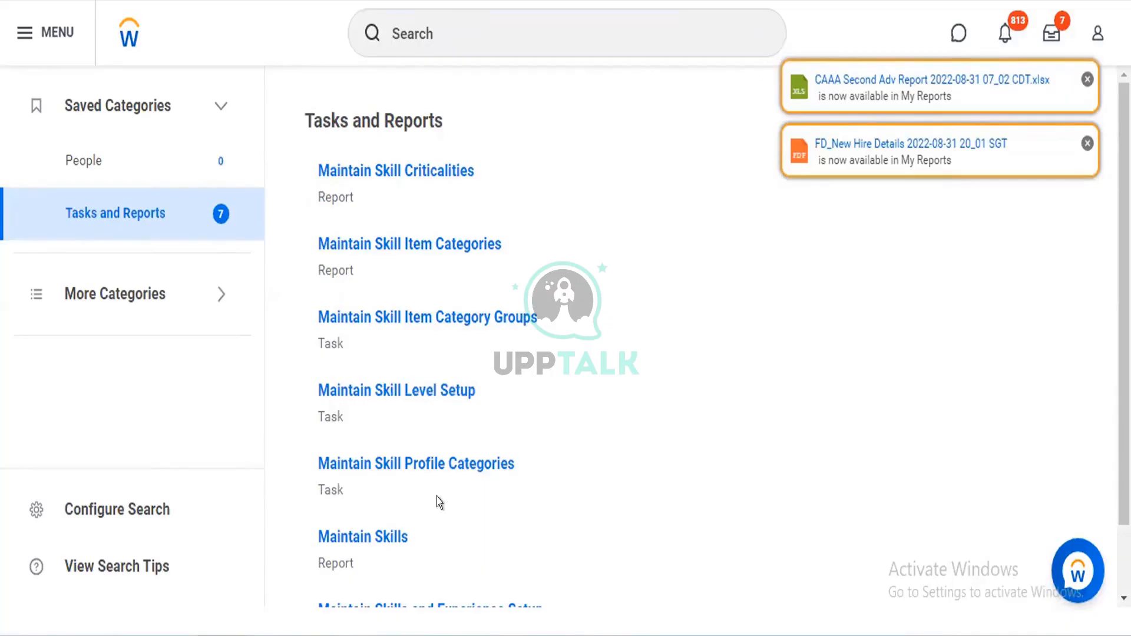
mouse_move(452, 481)
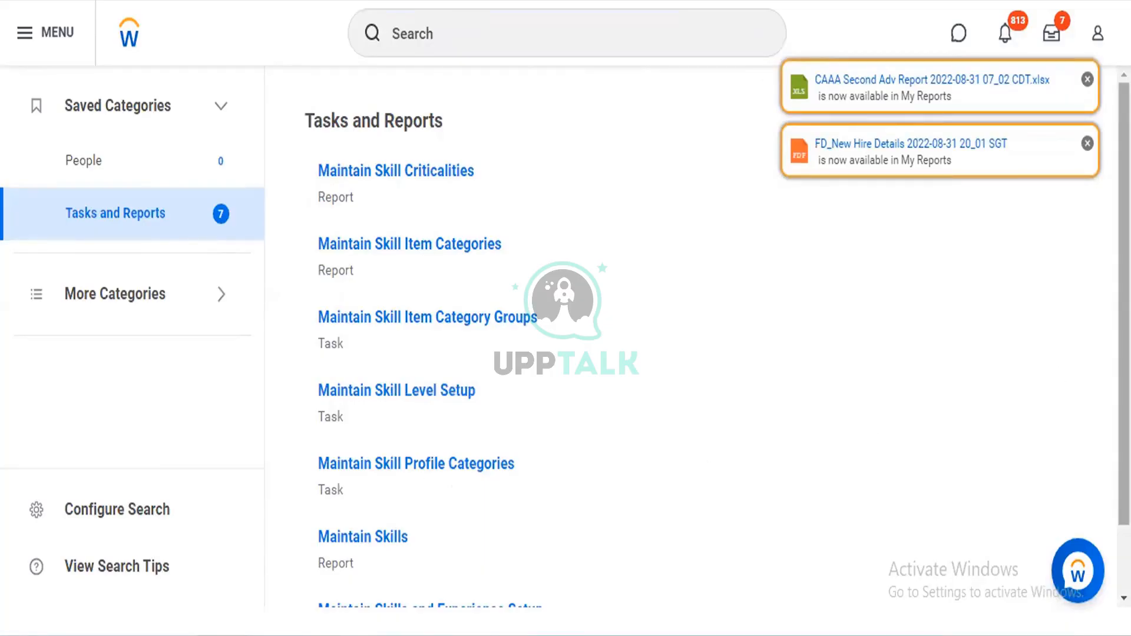
scroll(1124, 295, "down", 1)
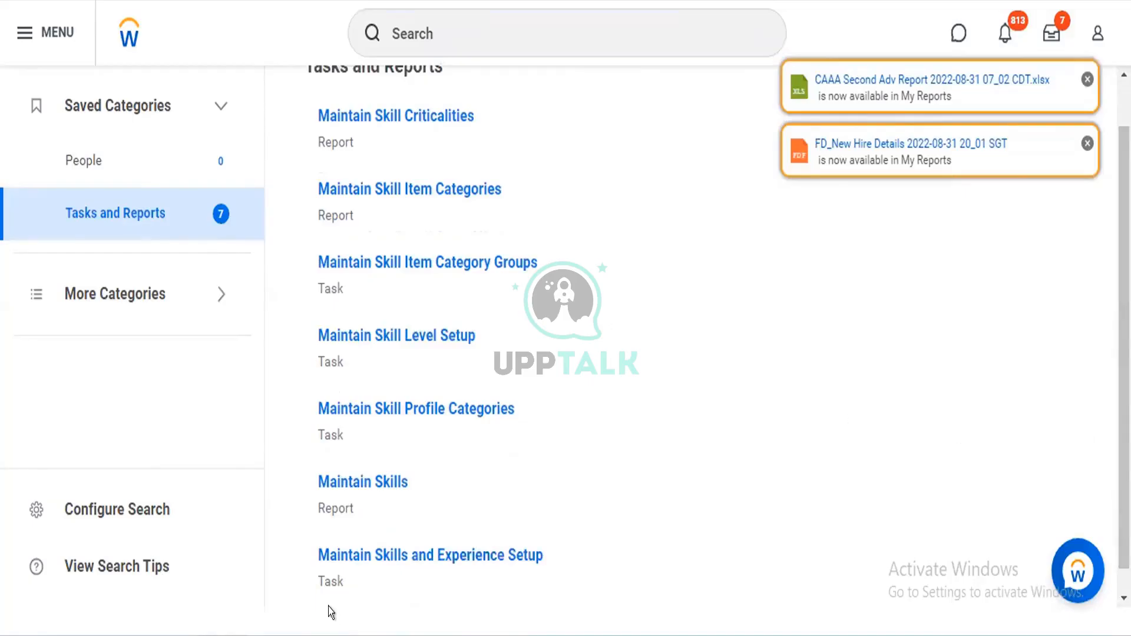
left_click(395, 337)
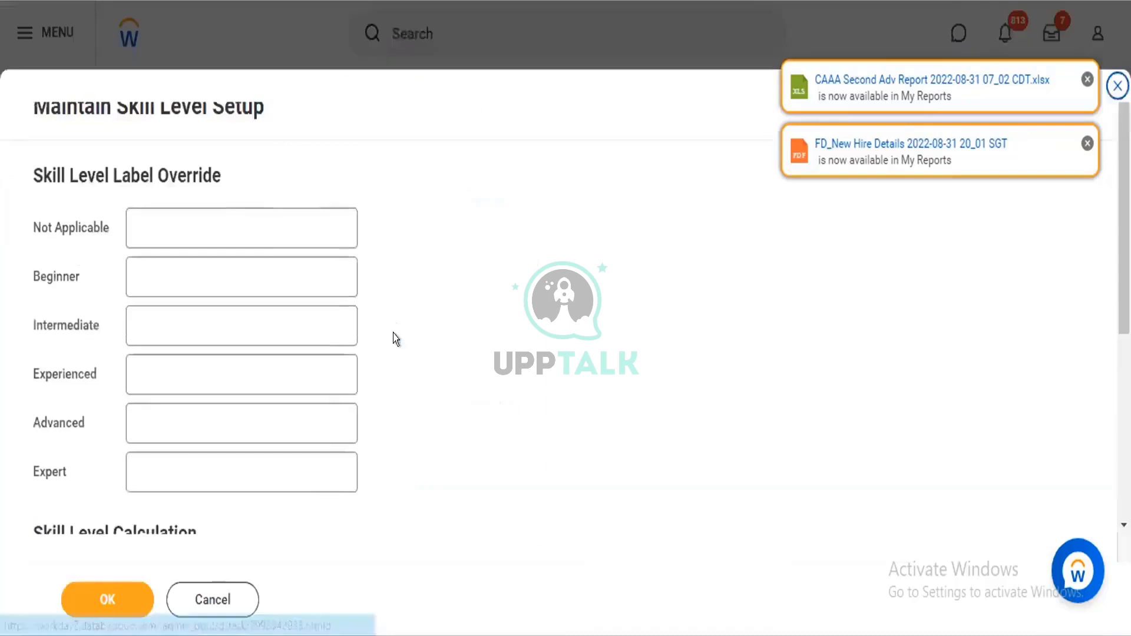
Examine the Skill Level Label Override fields and the Skill Level Calculation weightings, and cancel the setup
left_click(265, 221)
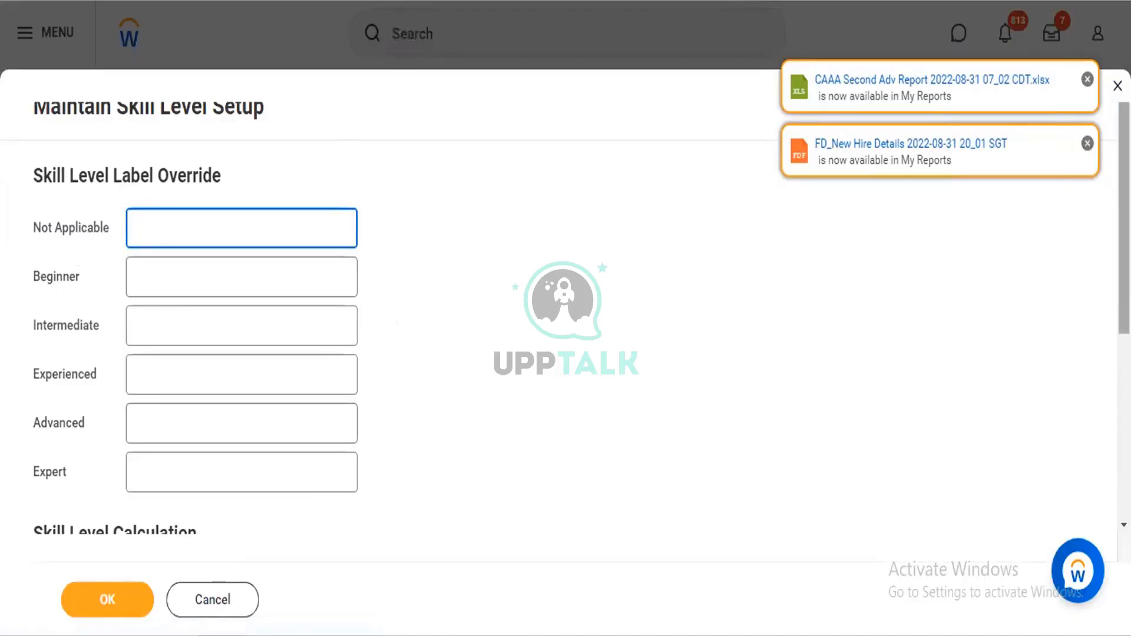
scroll(566, 300, "down", 3)
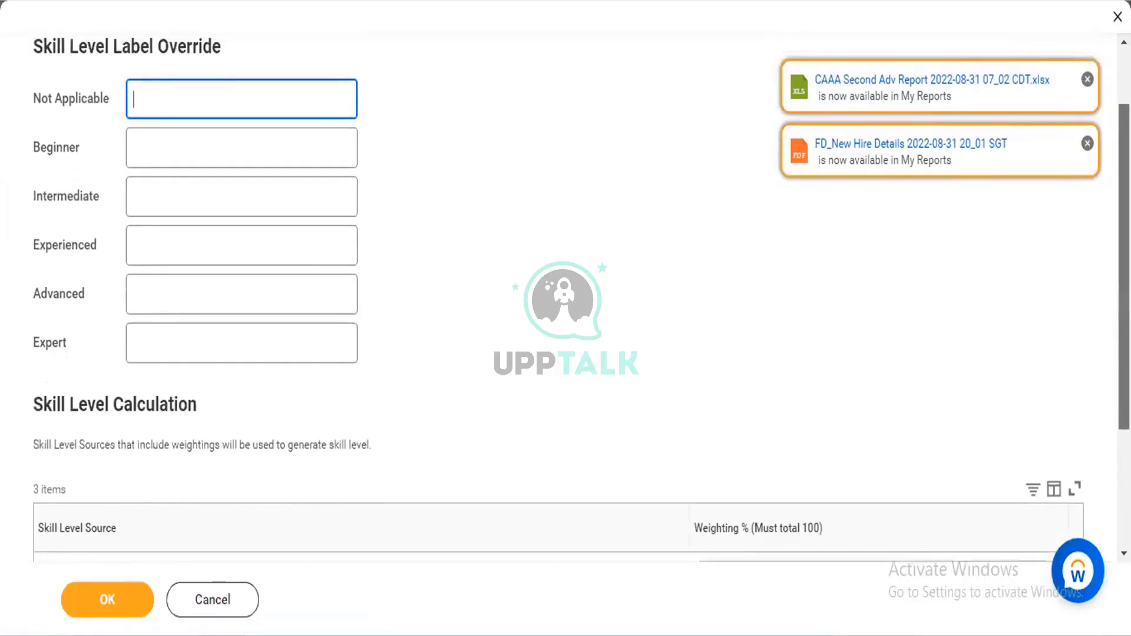
scroll(566, 301, "down", 3)
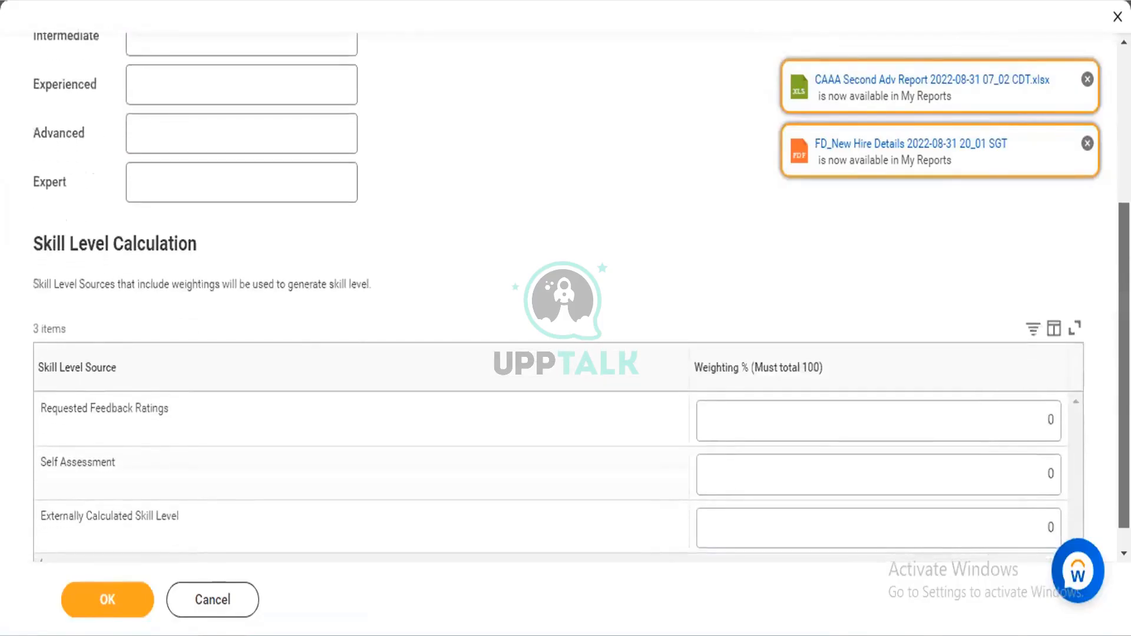
scroll(419, 187, "down", 1)
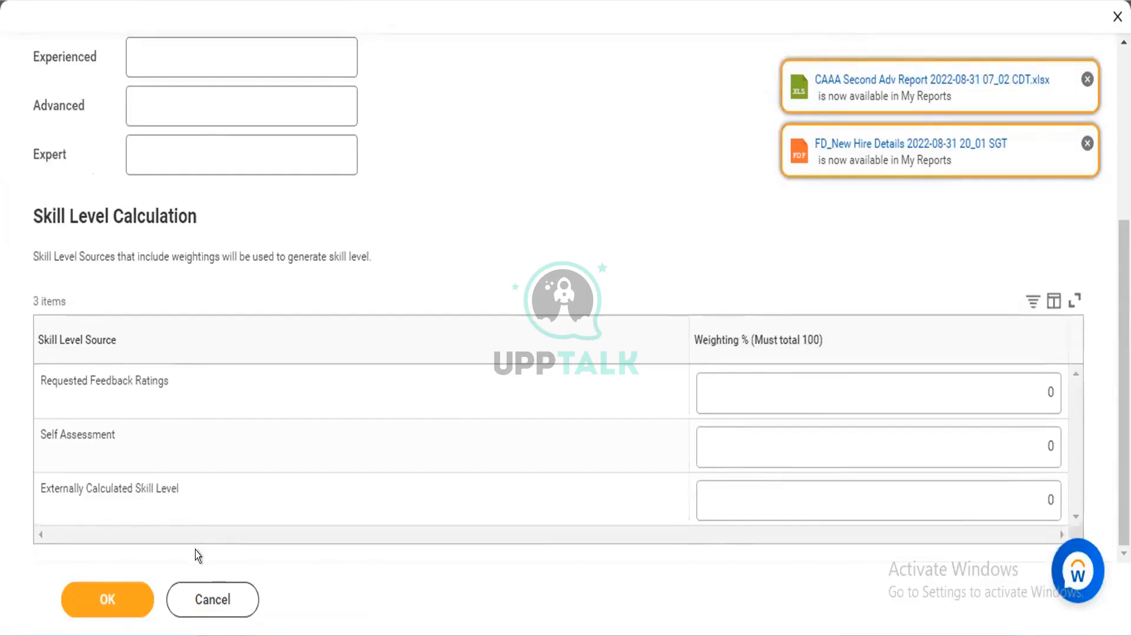
left_click(199, 586)
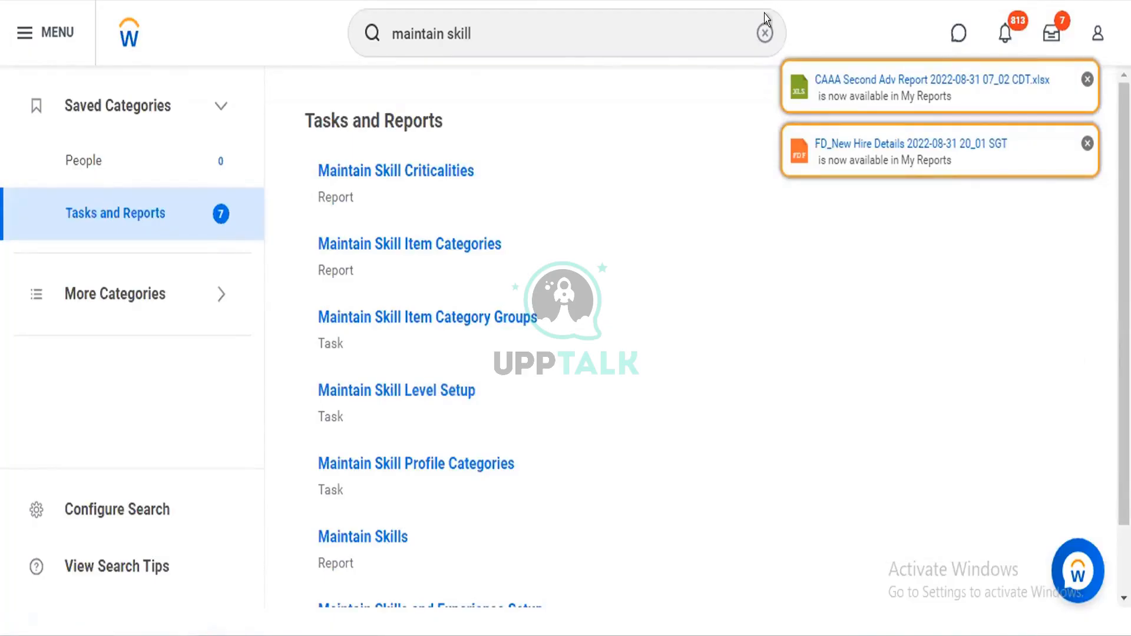
Return to the home page and list the tasks and reports matching "configure profile"
left_click(764, 30)
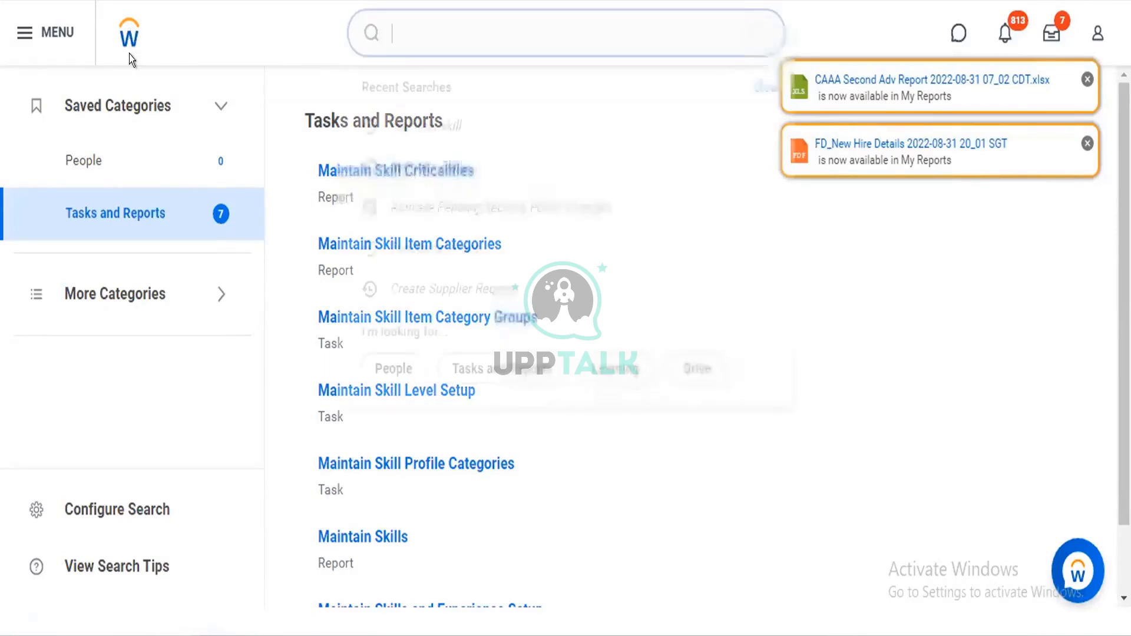
left_click(122, 42)
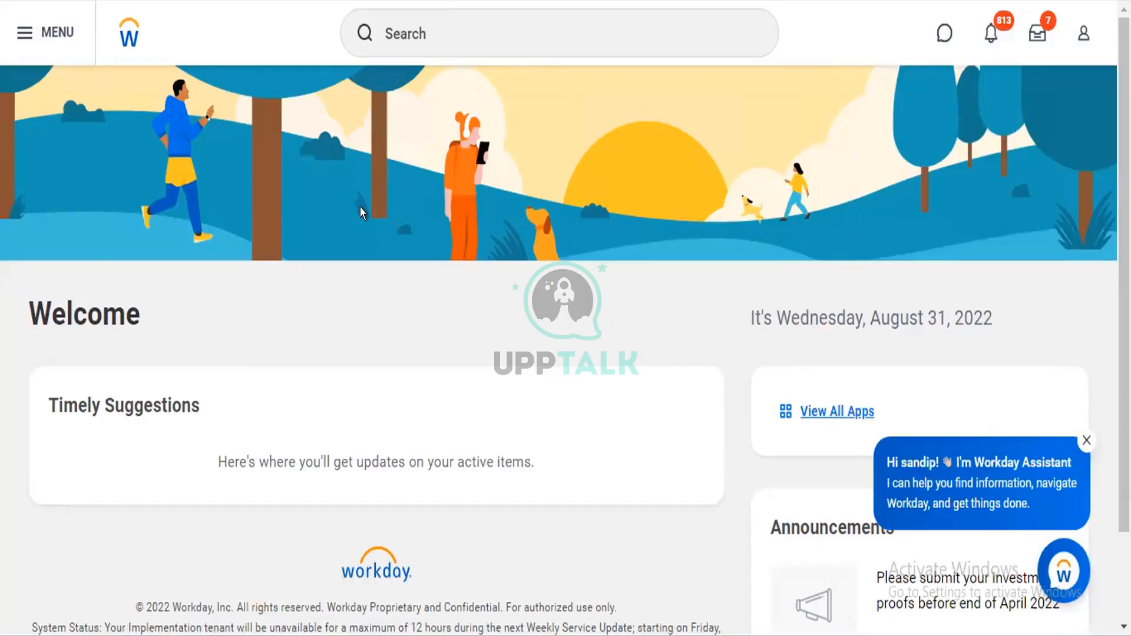
left_click(432, 18)
type("conf")
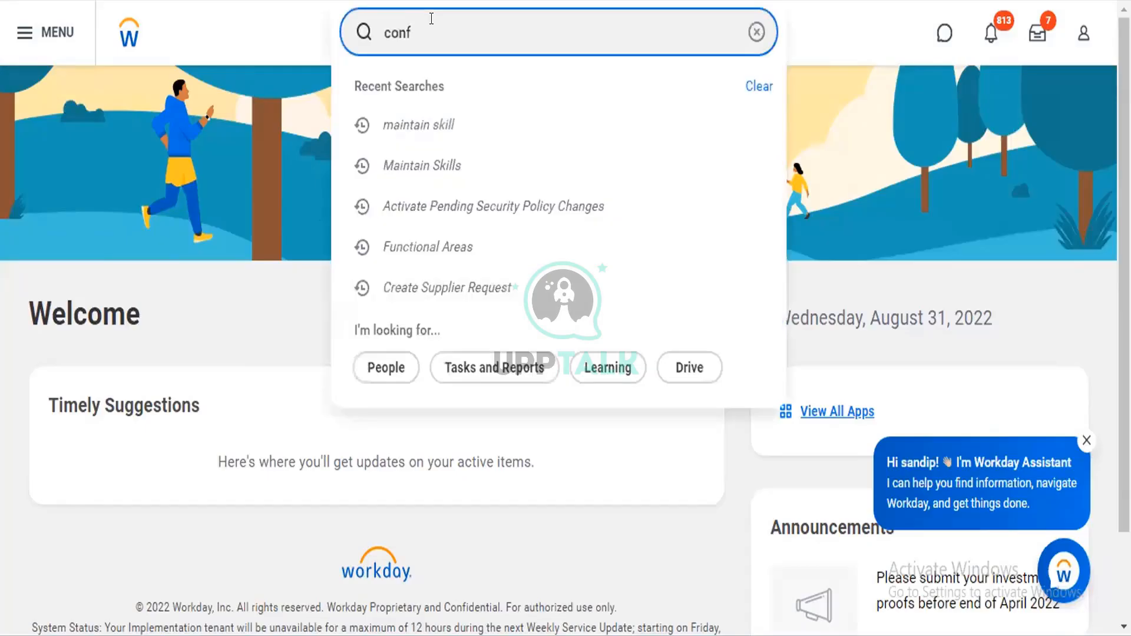
type("igure ")
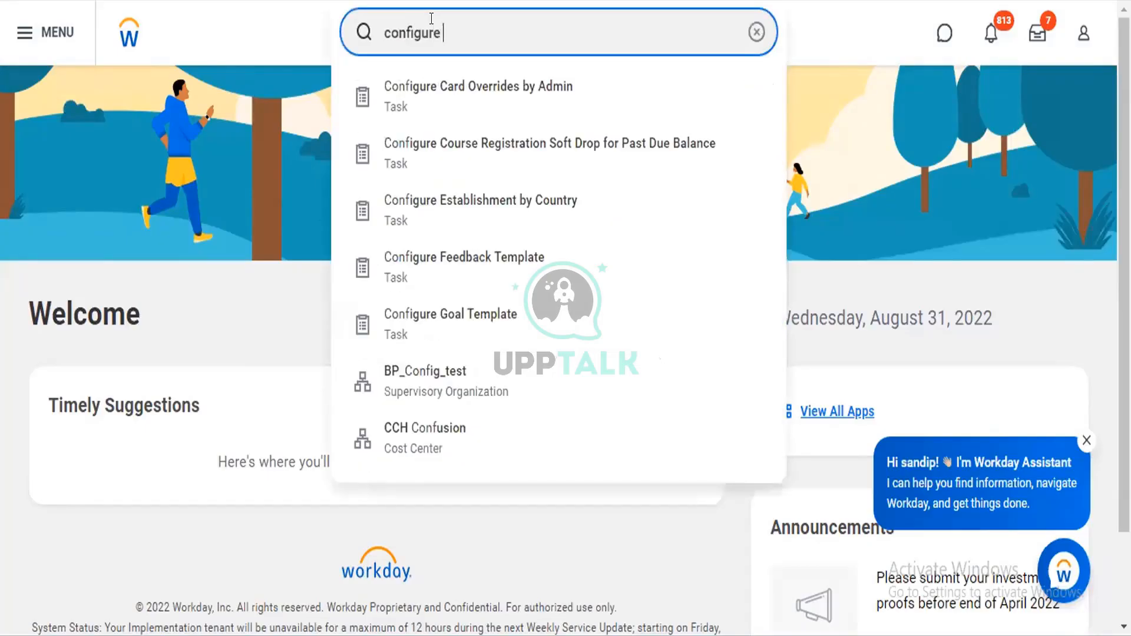
type("profile")
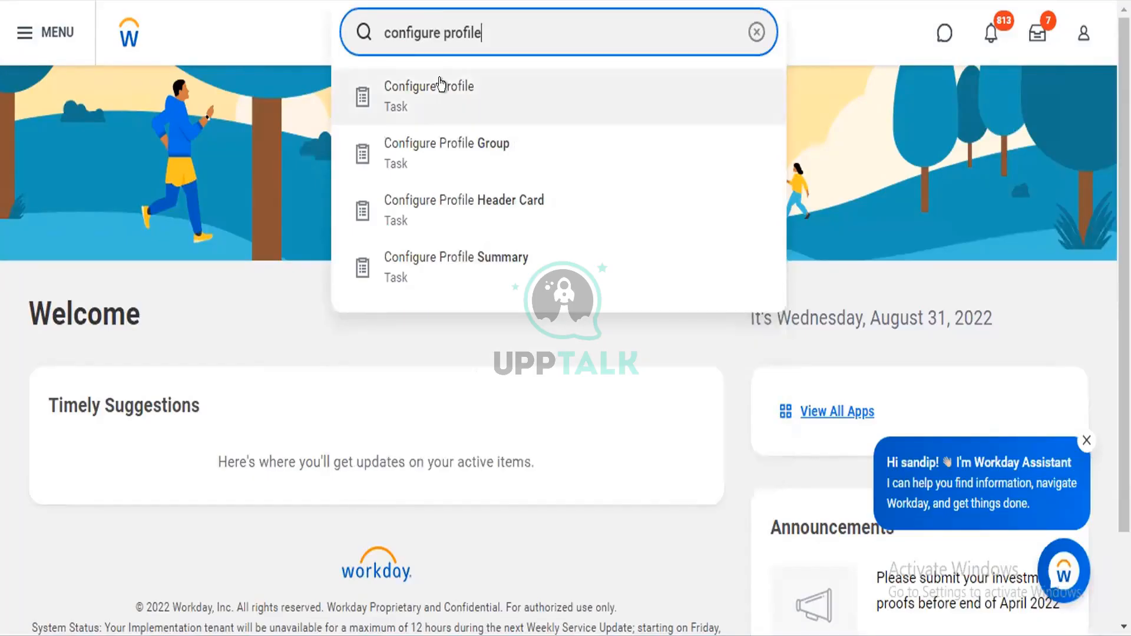
right_click(463, 88)
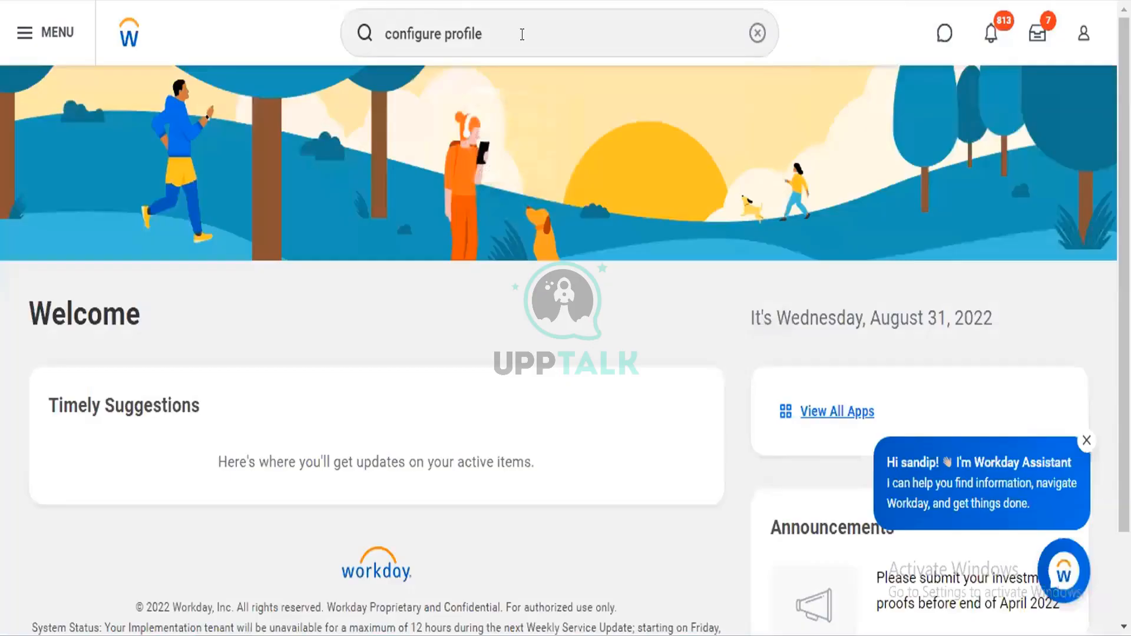
left_click(522, 35)
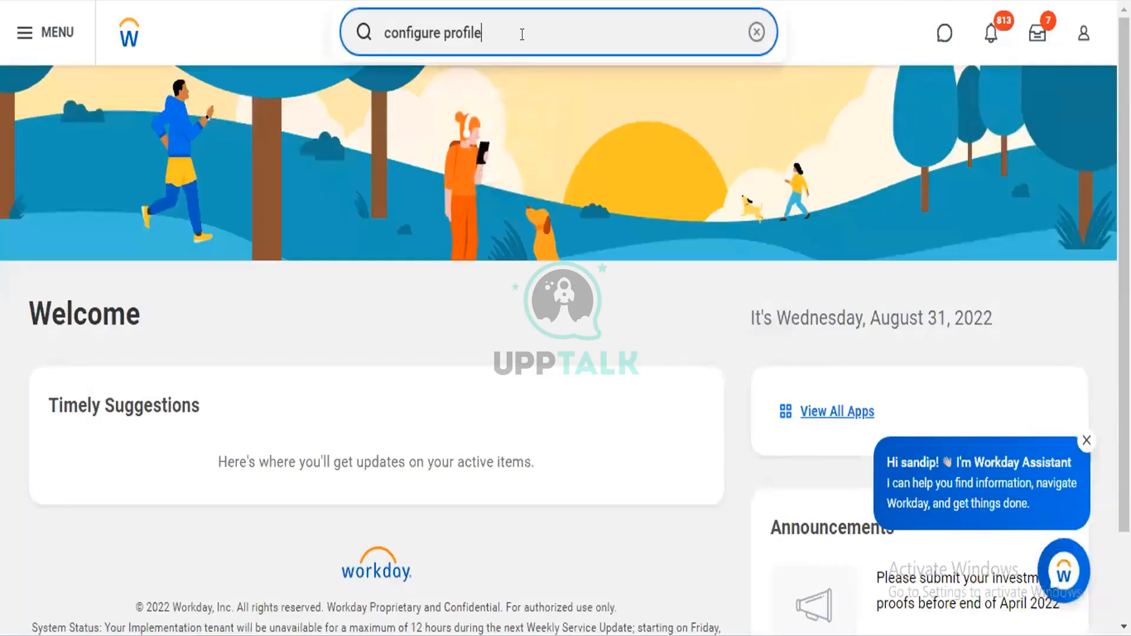
key("Return")
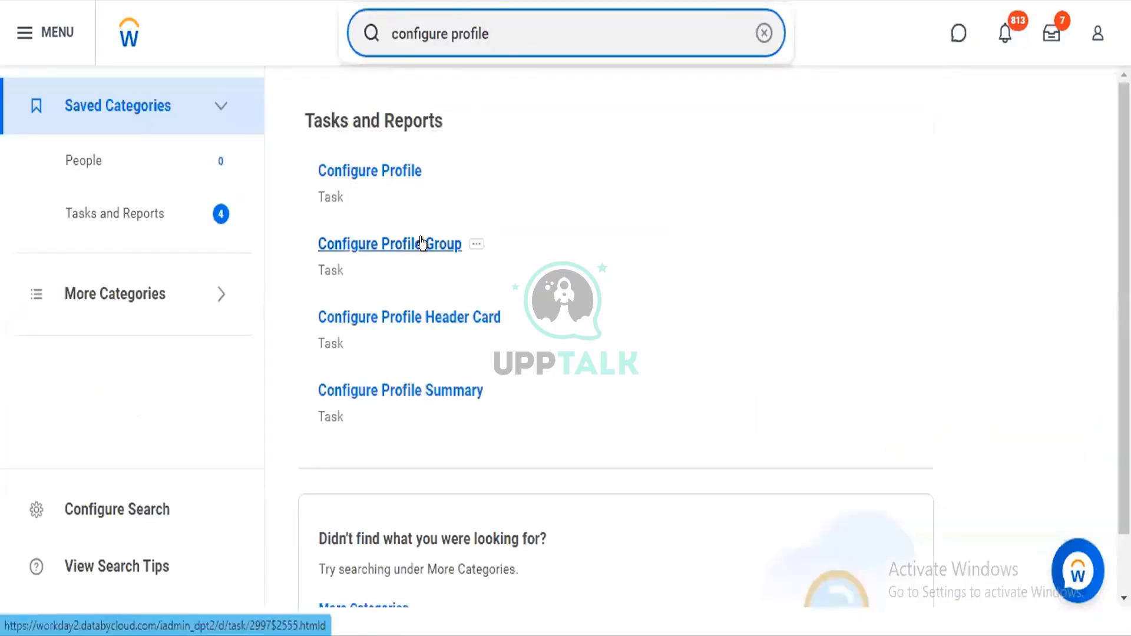
Open the Configure Profile Group task and view the Groups by Profile choices for Profile Group
left_click(422, 243)
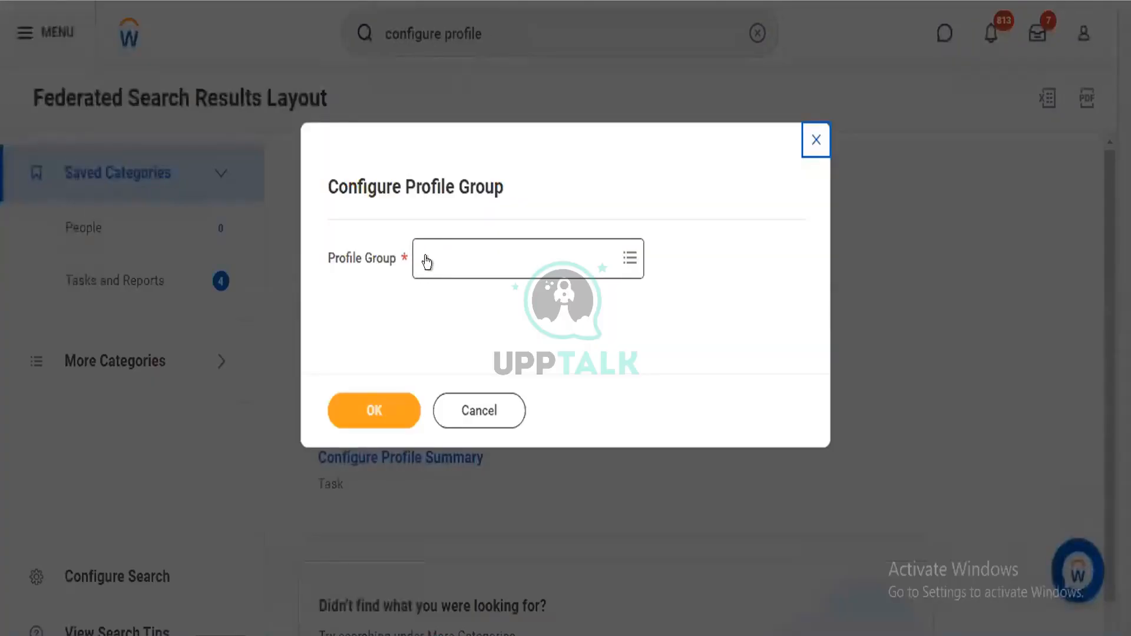
left_click(427, 262)
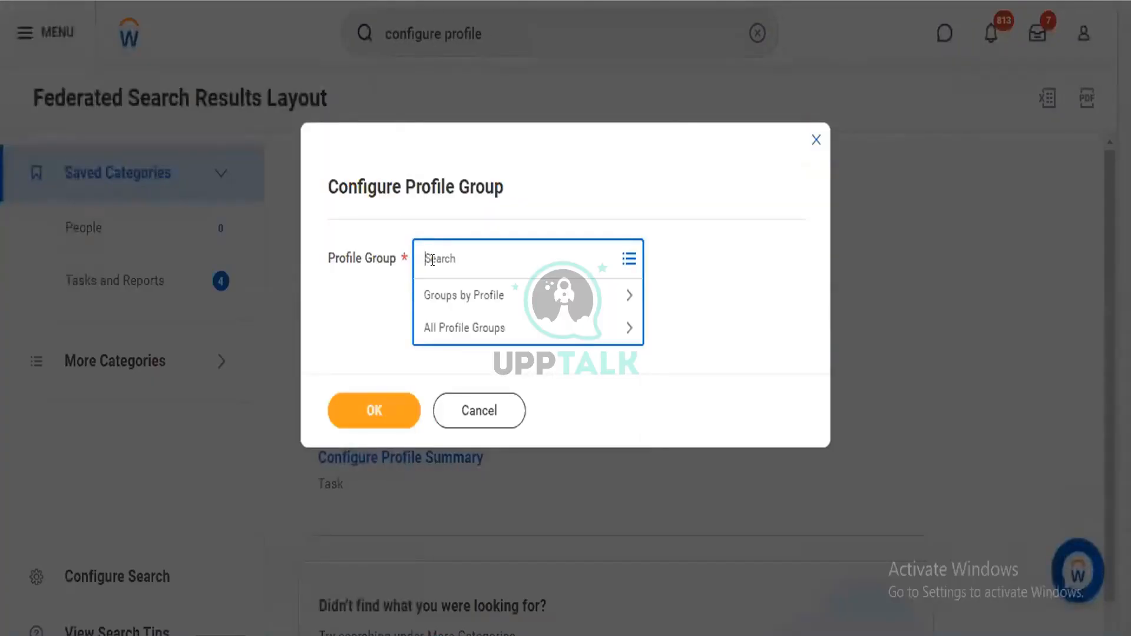
left_click(490, 305)
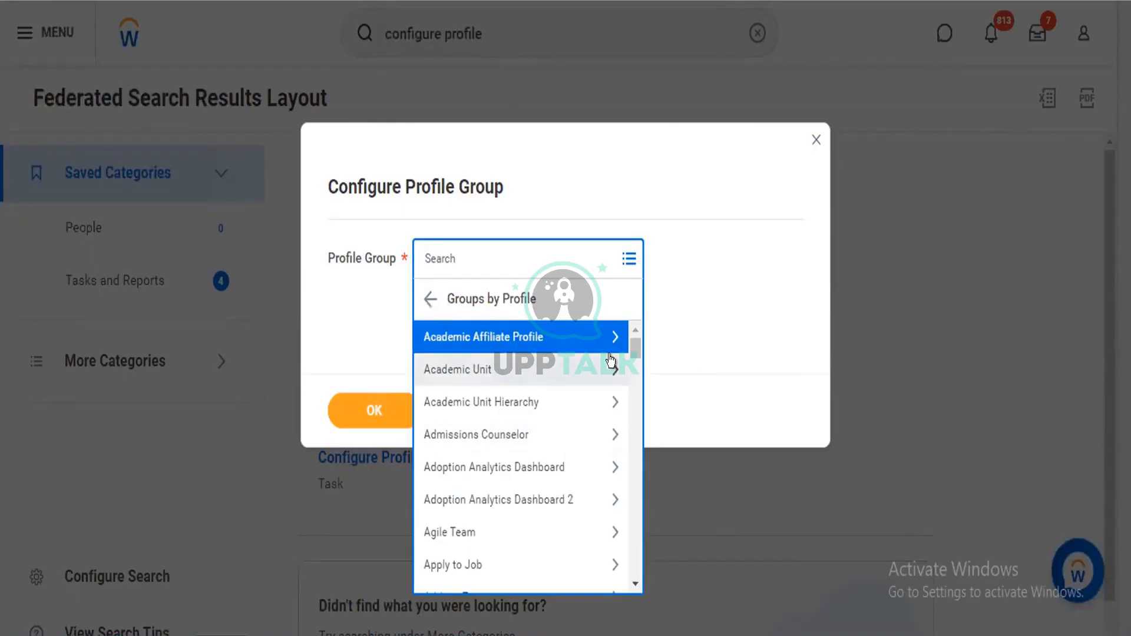
left_click(424, 301)
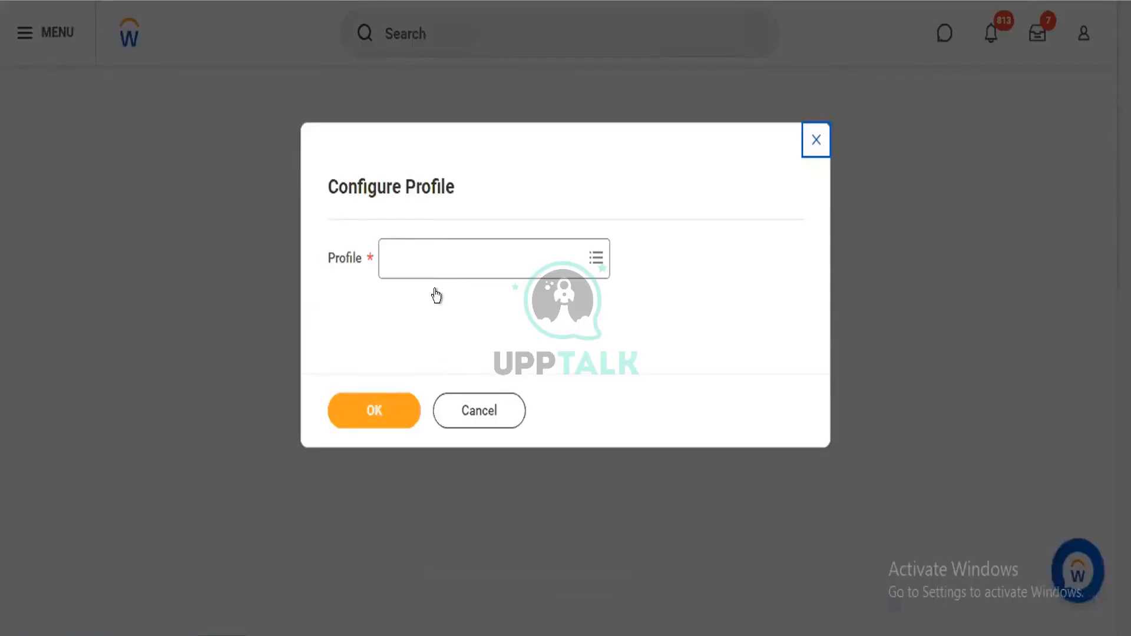
Select the Athletic Team profile in the Configure Profile task and open its section configuration
left_click(430, 253)
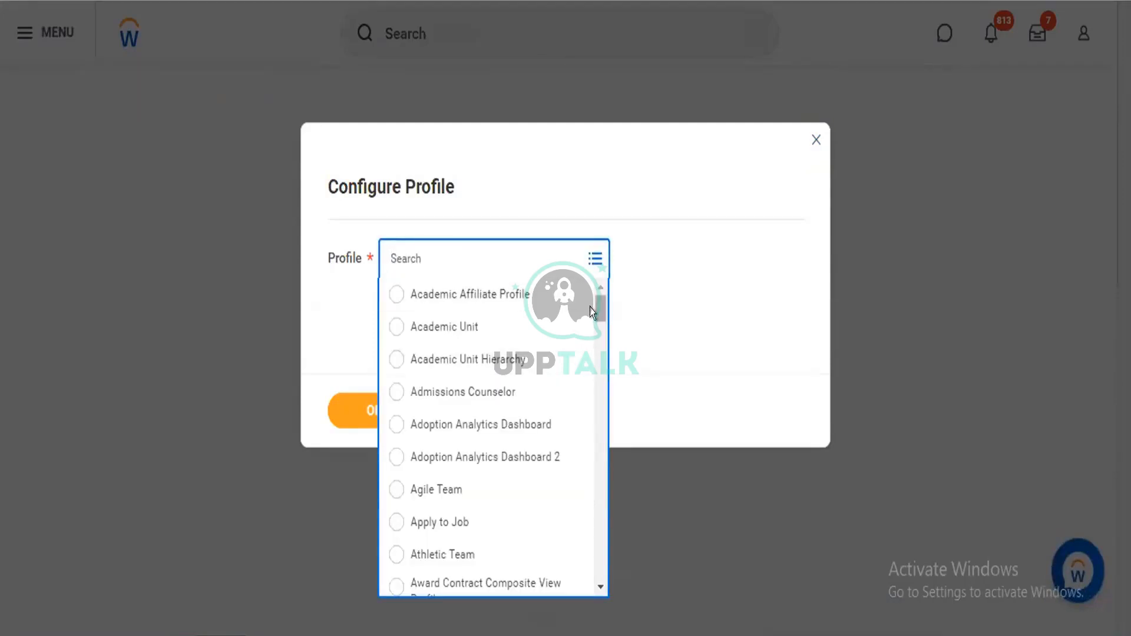
left_click_drag(591, 310, 592, 323)
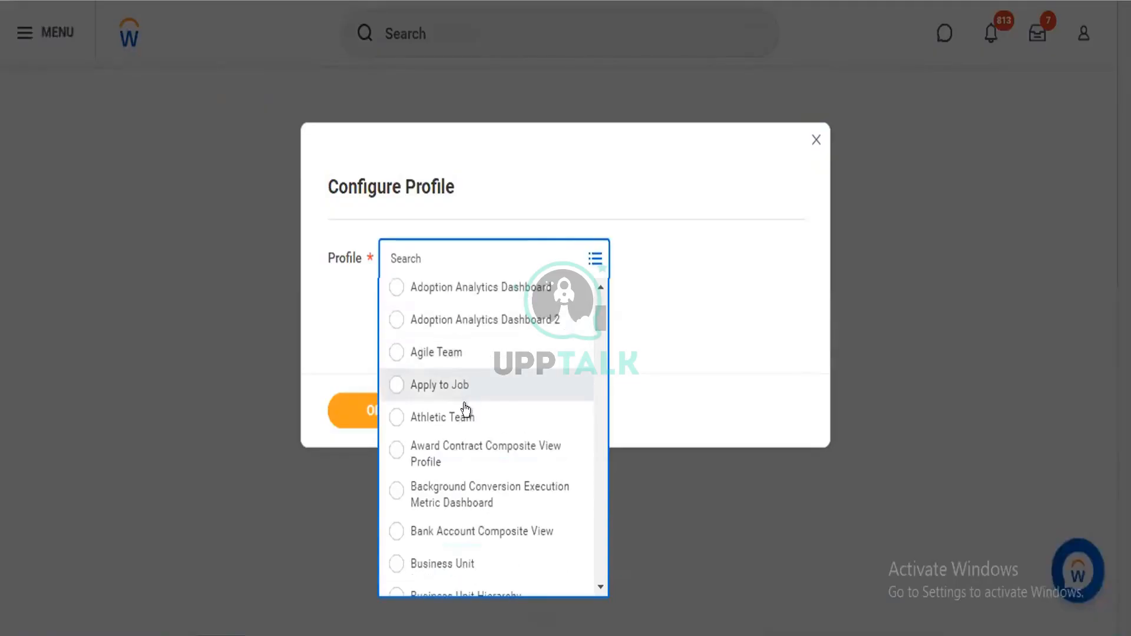
left_click(433, 412)
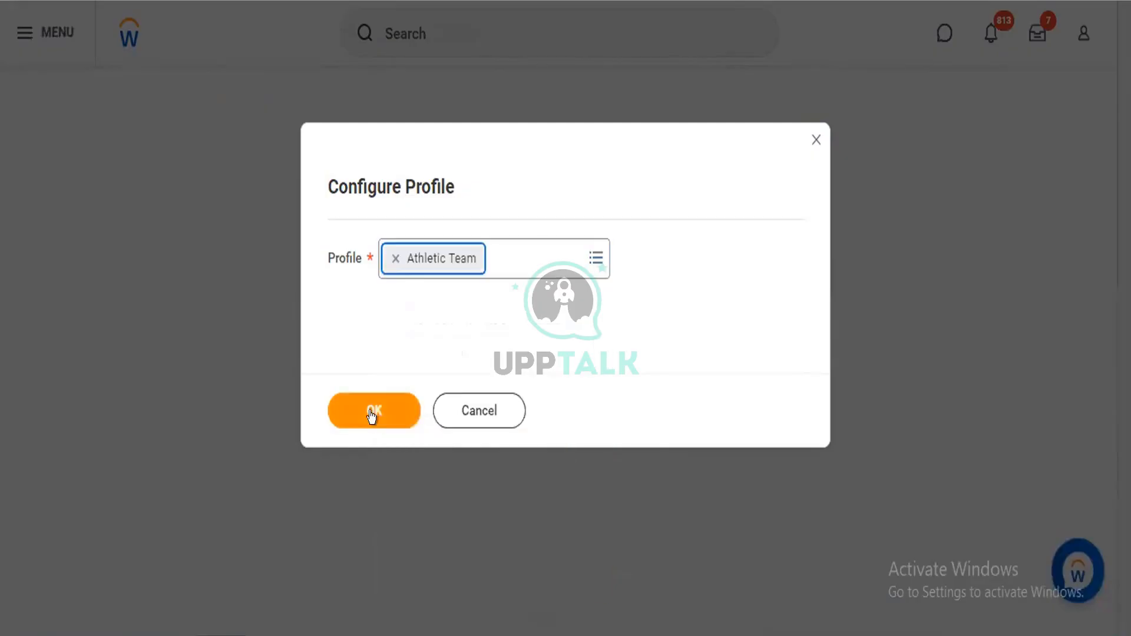
left_click(371, 412)
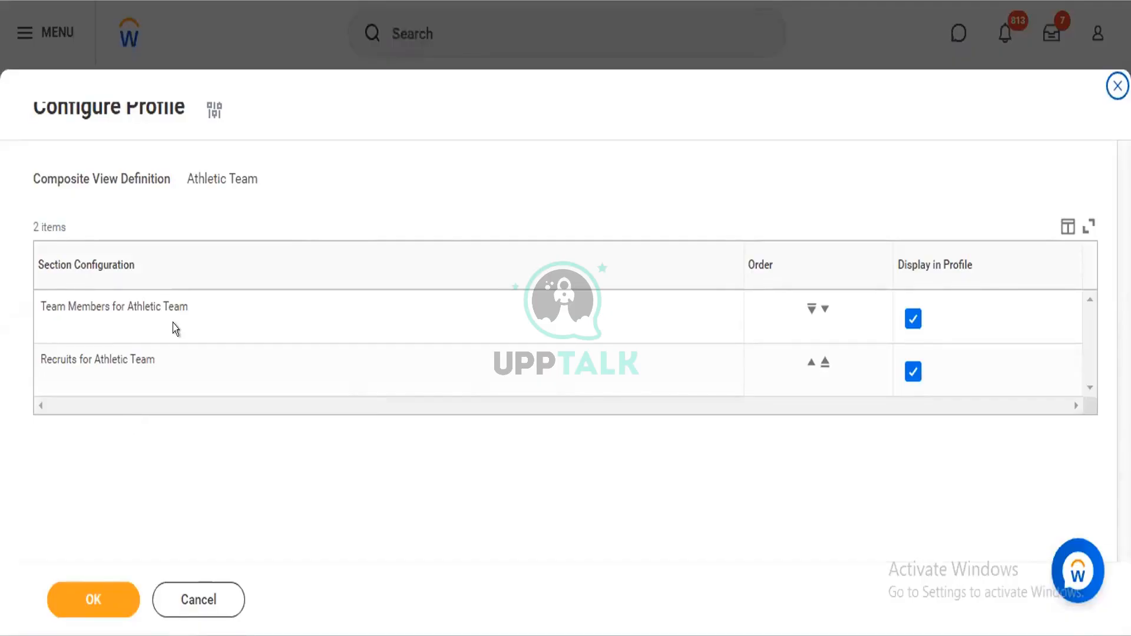
Turn Display in Profile off and on again for Team Members for Athletic Team, and discard the changes
left_click(913, 319)
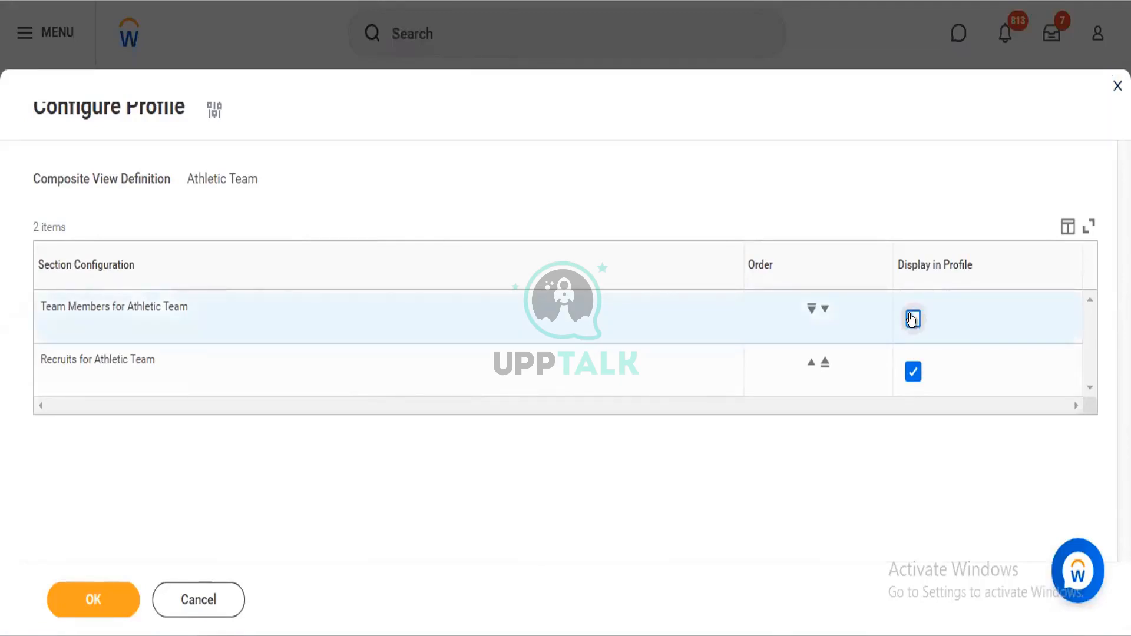
left_click(913, 319)
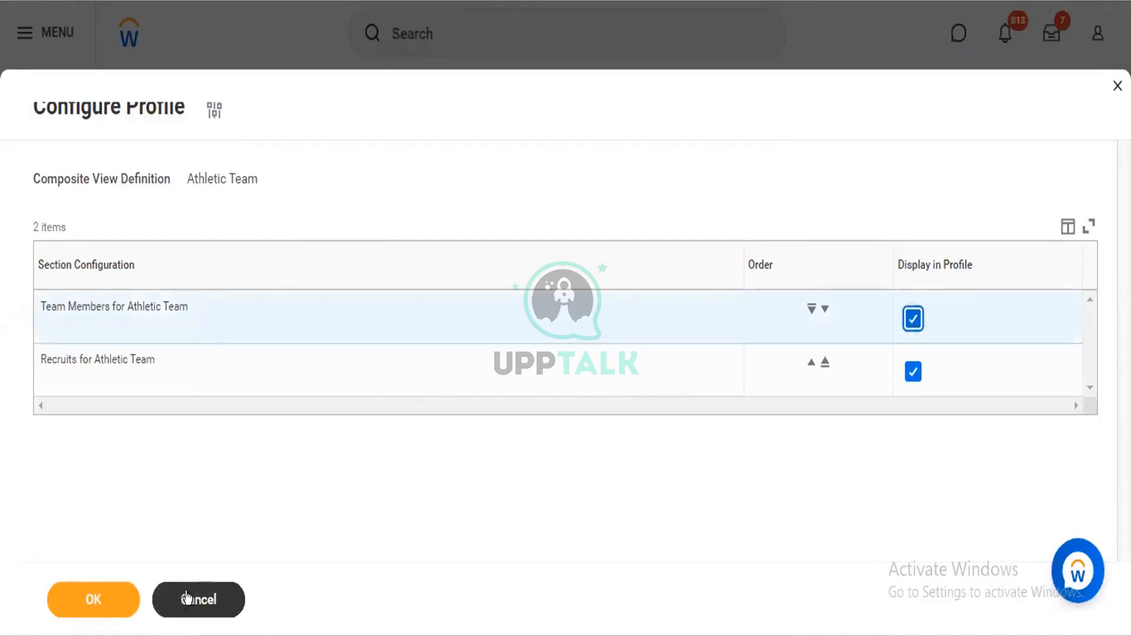
left_click(186, 598)
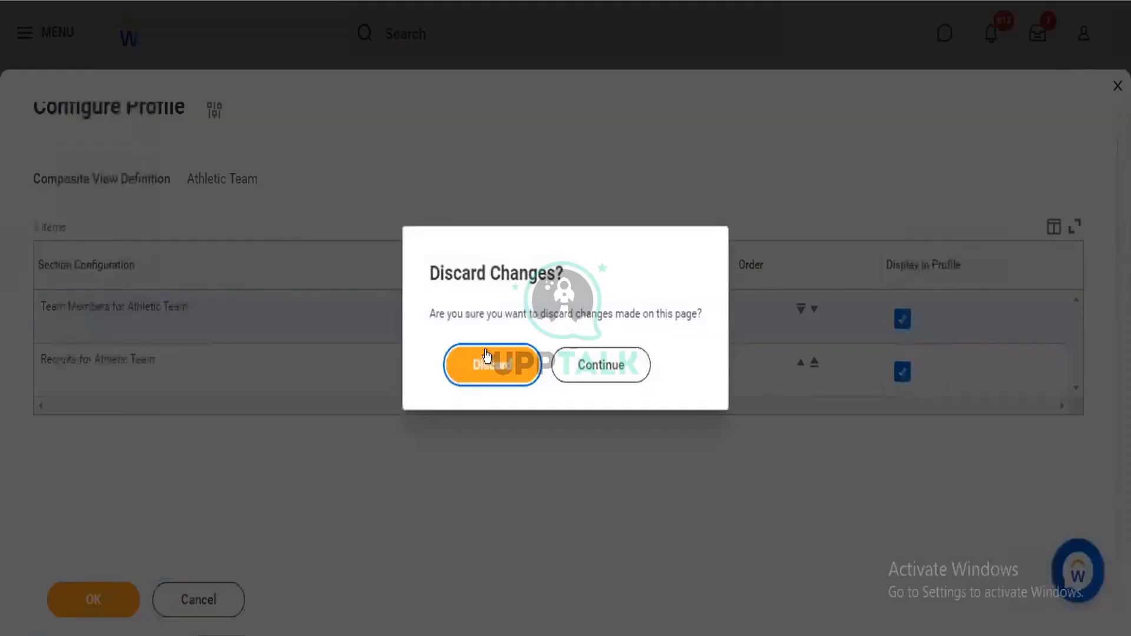
left_click(488, 355)
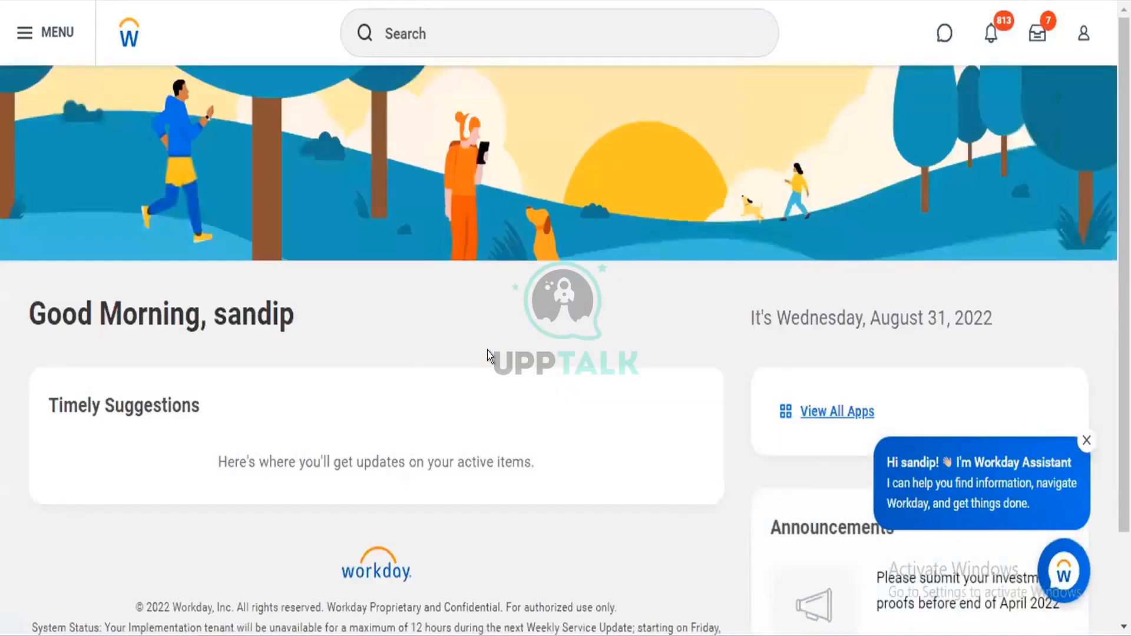
Search for "configure profile", open the Configure Profile Group task, and list All Profile Groups for the Profile Group field
left_click(419, 39)
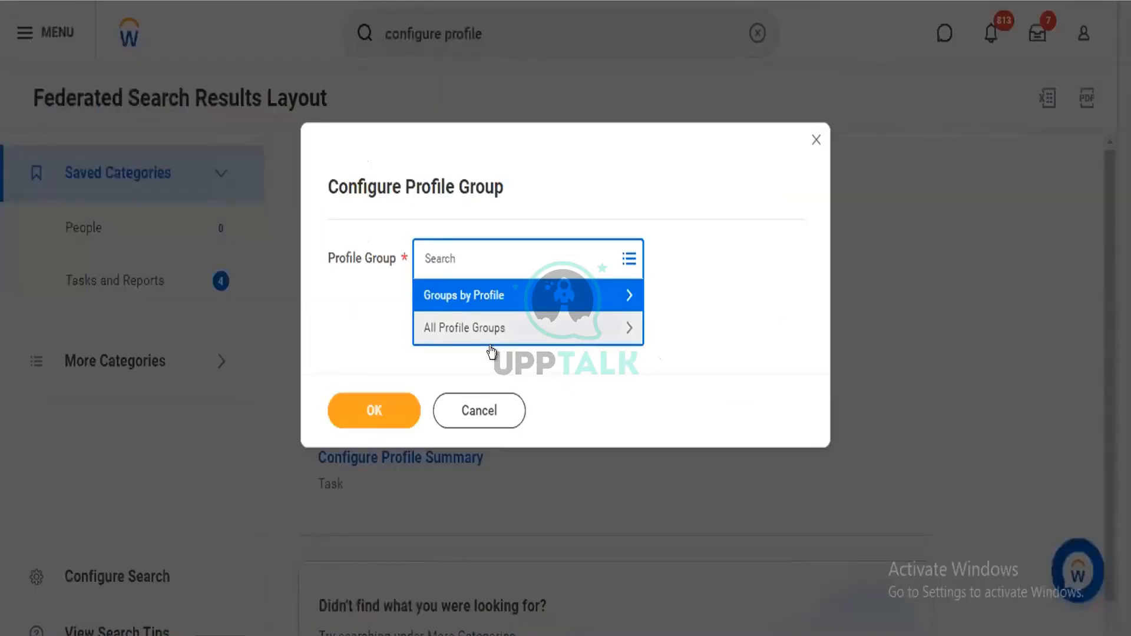
left_click(490, 334)
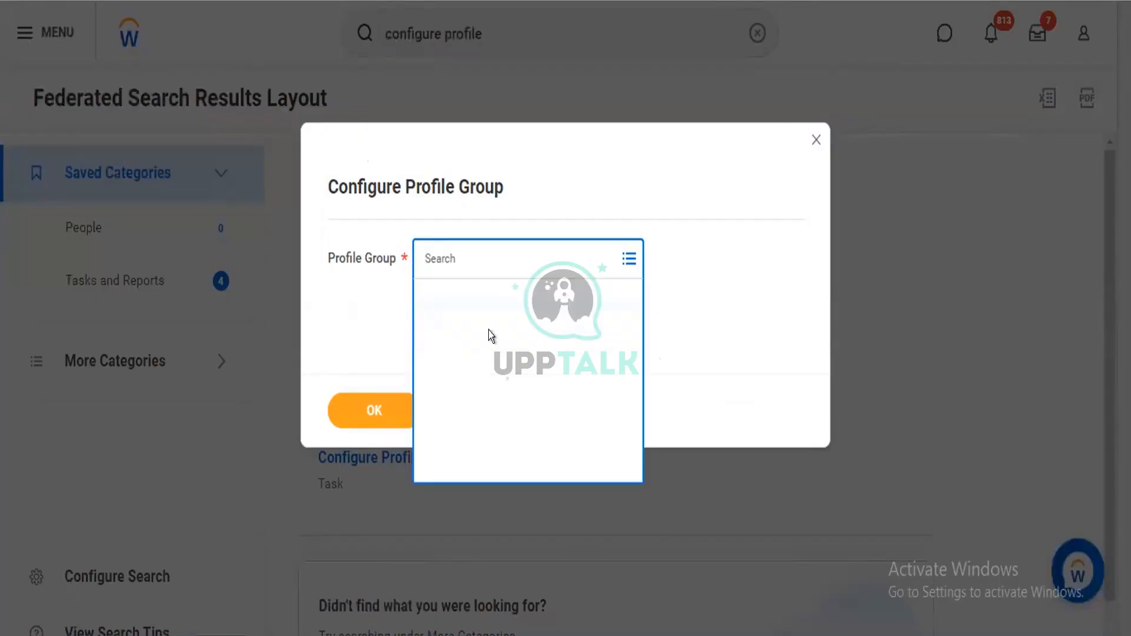
left_click(619, 352)
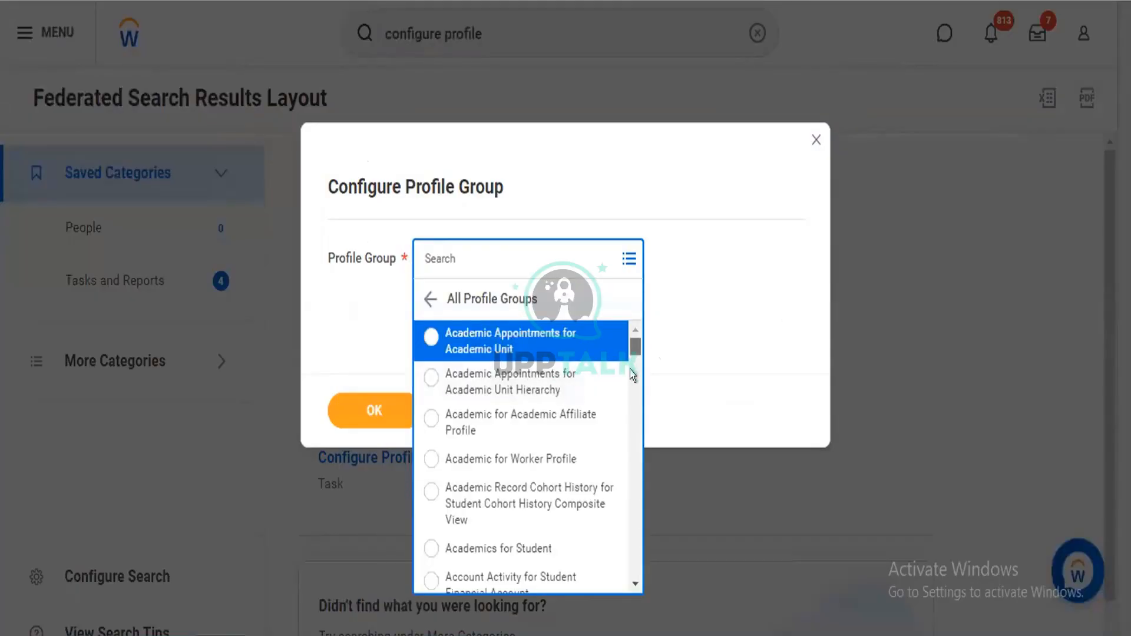
Look through the alphabetical list of all profile groups to examine which groups can be configured
left_click(630, 370)
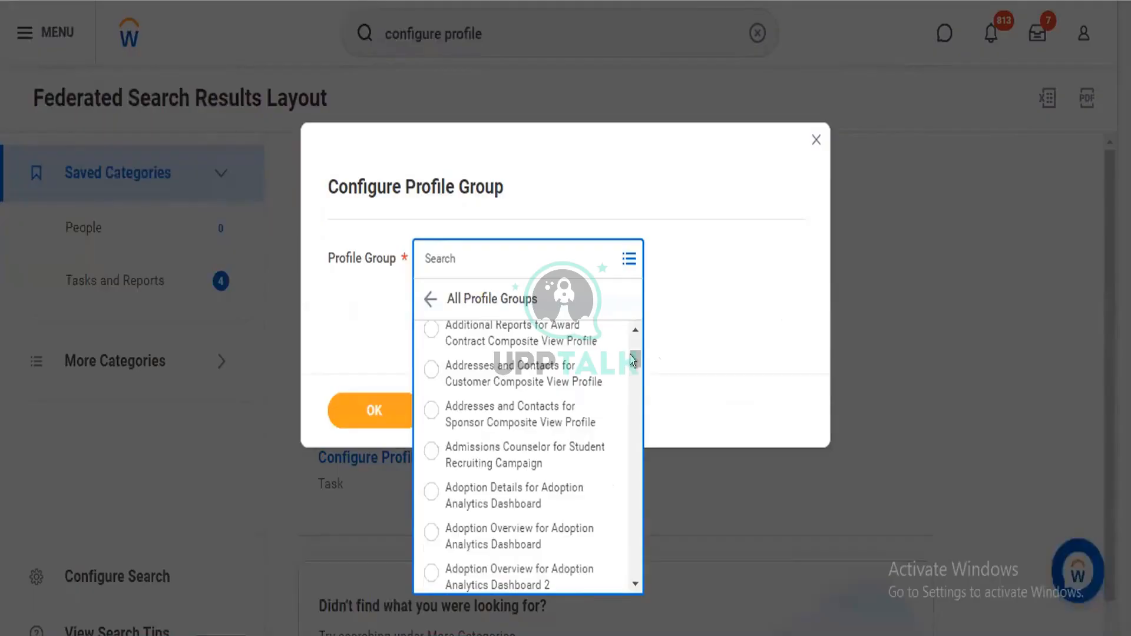
scroll(632, 393, "down", 1)
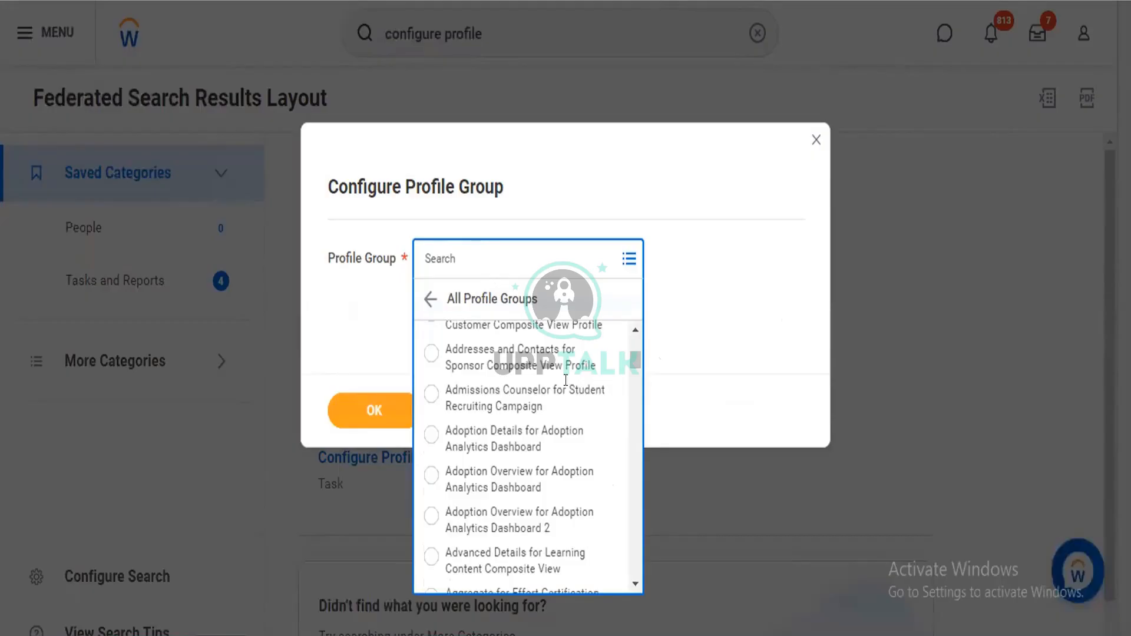
scroll(631, 508, "down", 4)
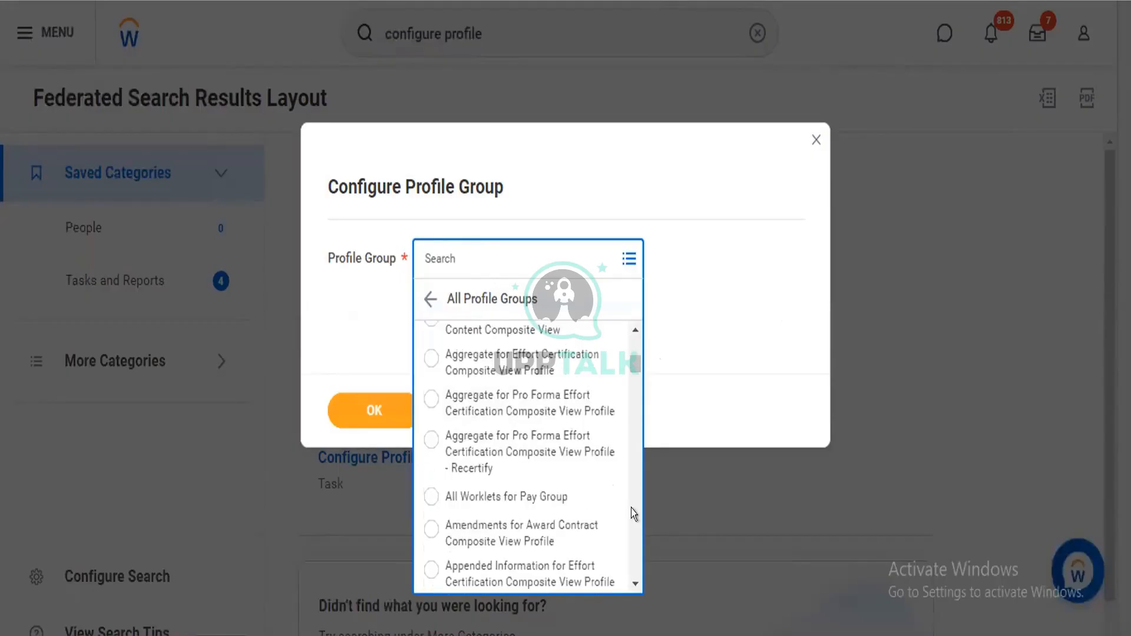
scroll(631, 512, "down", 3)
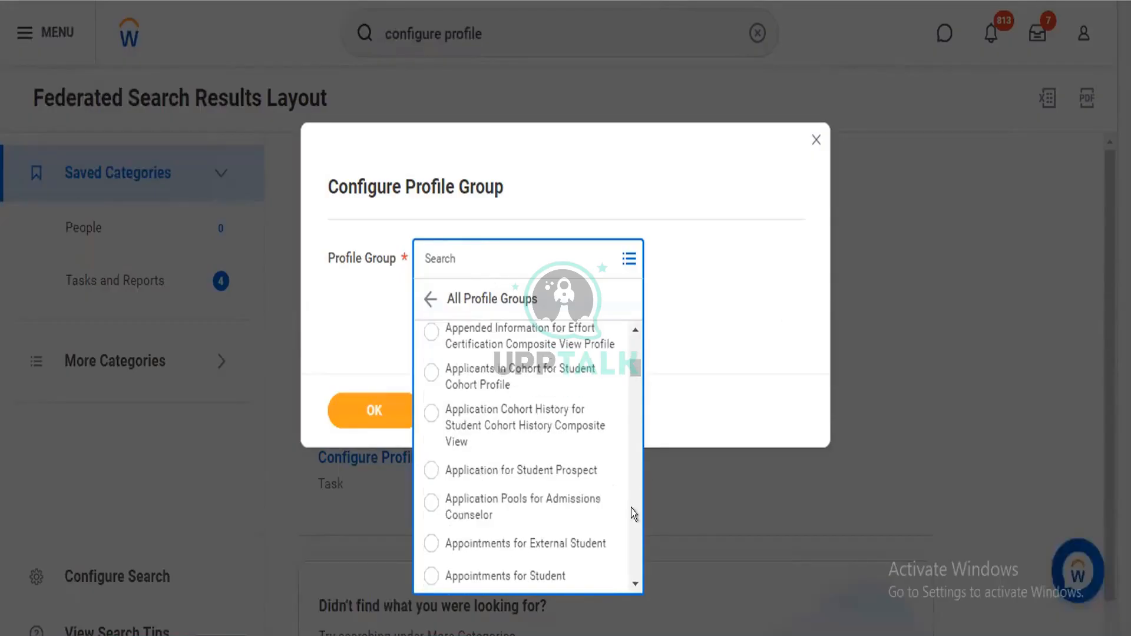
scroll(631, 513, "down", 3)
scroll(631, 508, "down", 6)
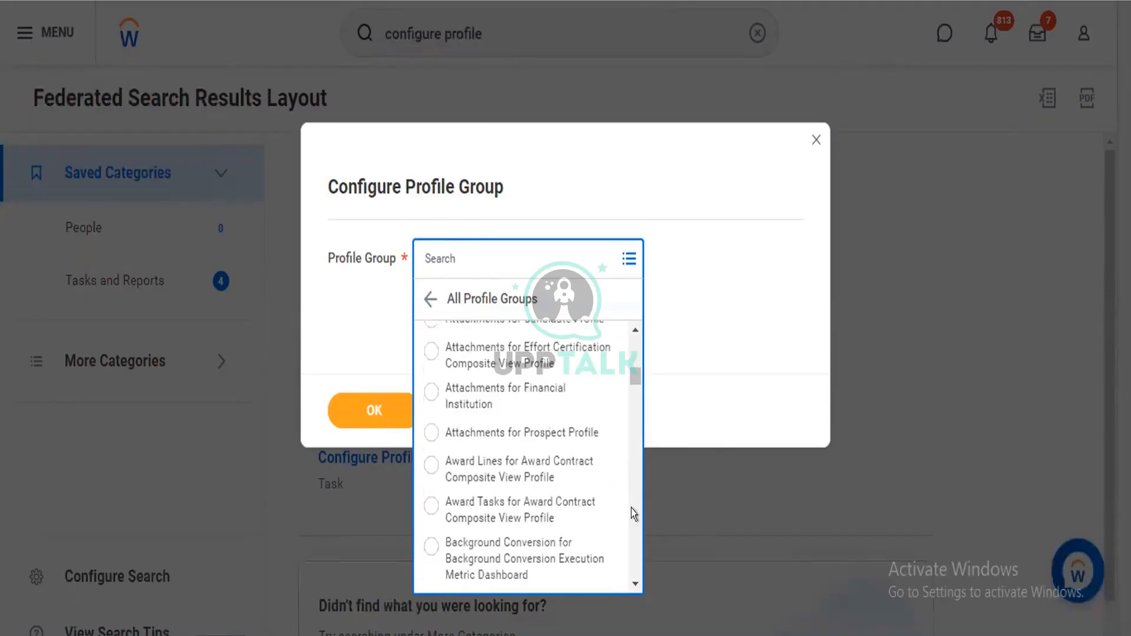
scroll(631, 508, "down", 5)
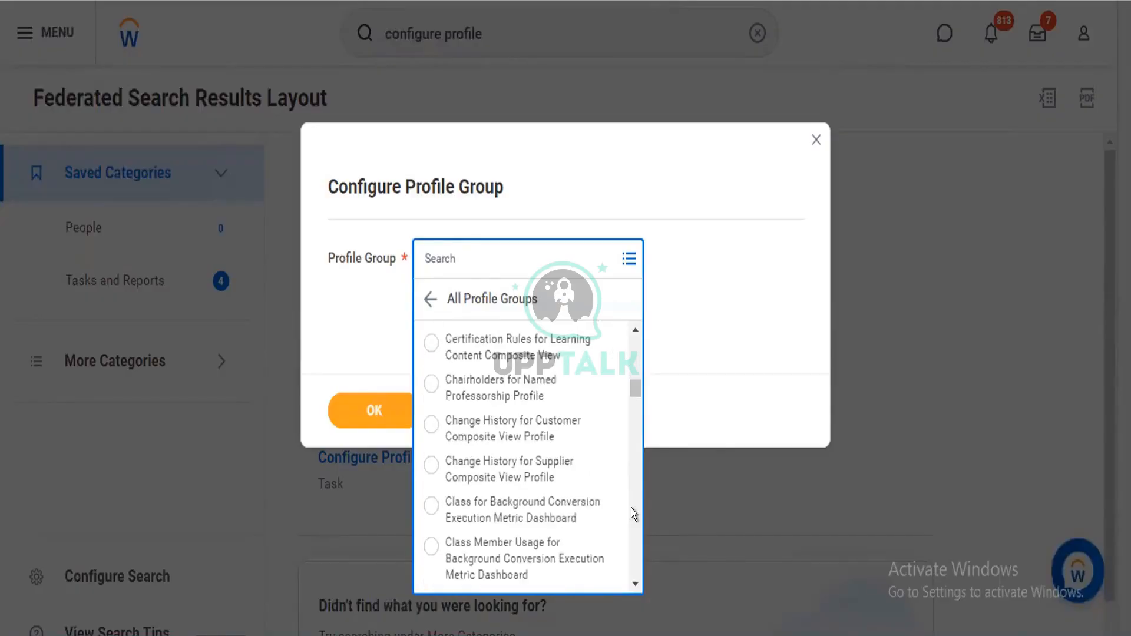
scroll(631, 508, "down", 3)
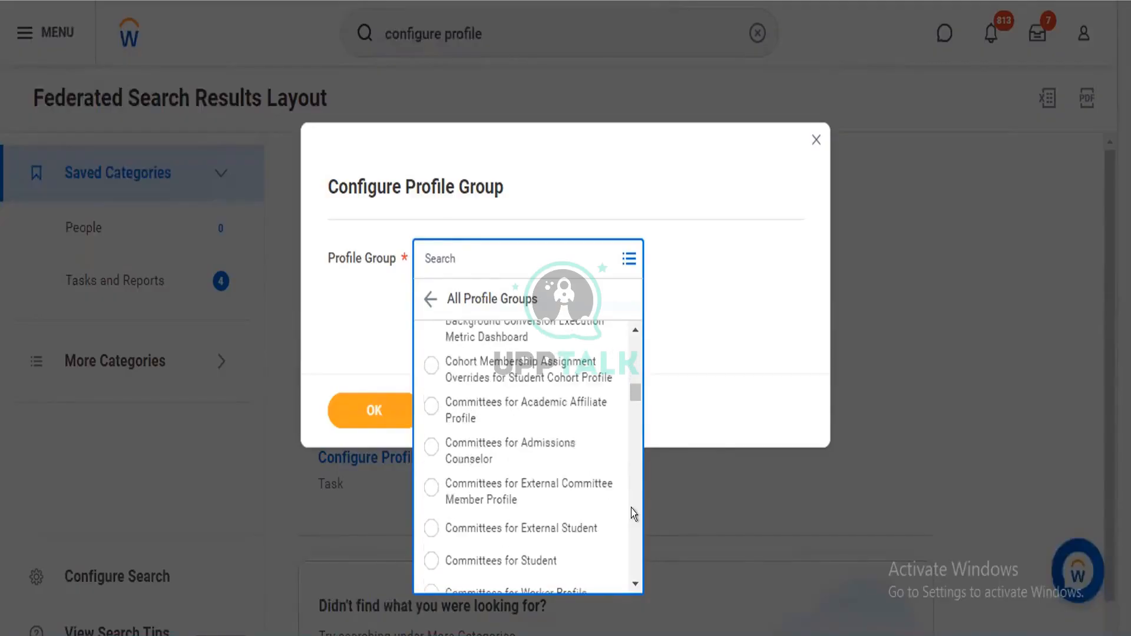
scroll(631, 508, "down", 3)
scroll(631, 508, "down", 3)
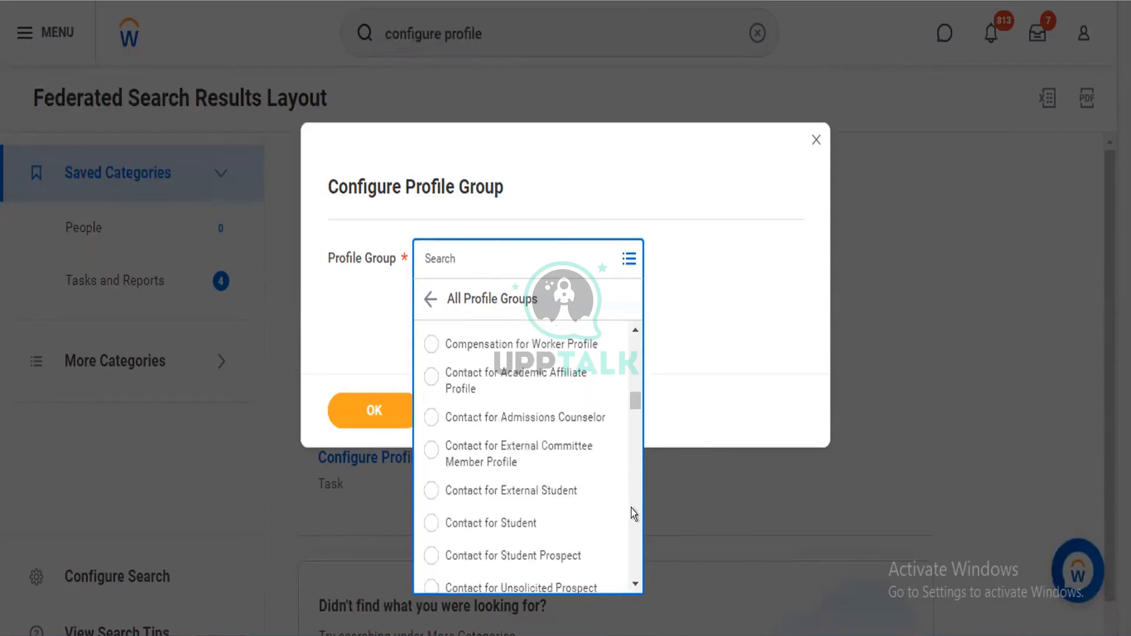
scroll(632, 508, "down", 3)
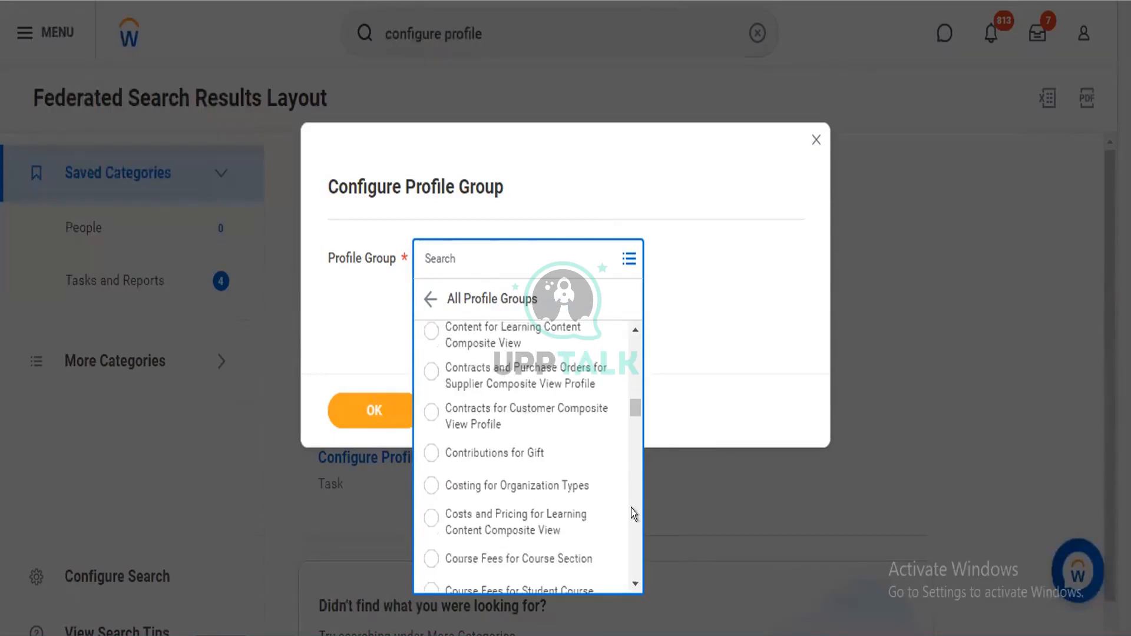